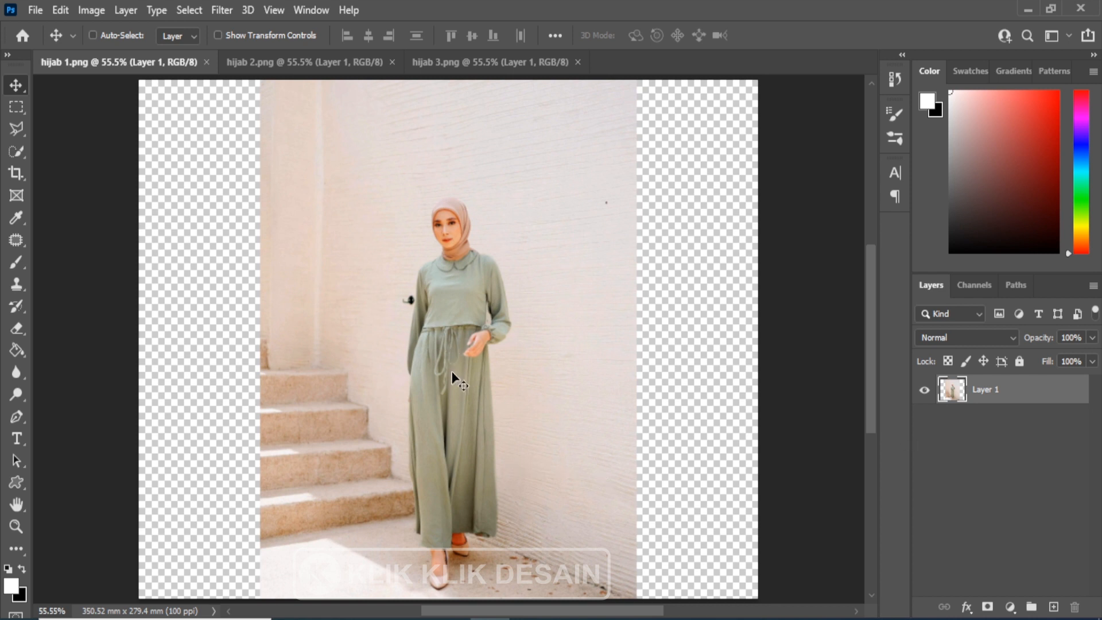
click(923, 390)
click(924, 392)
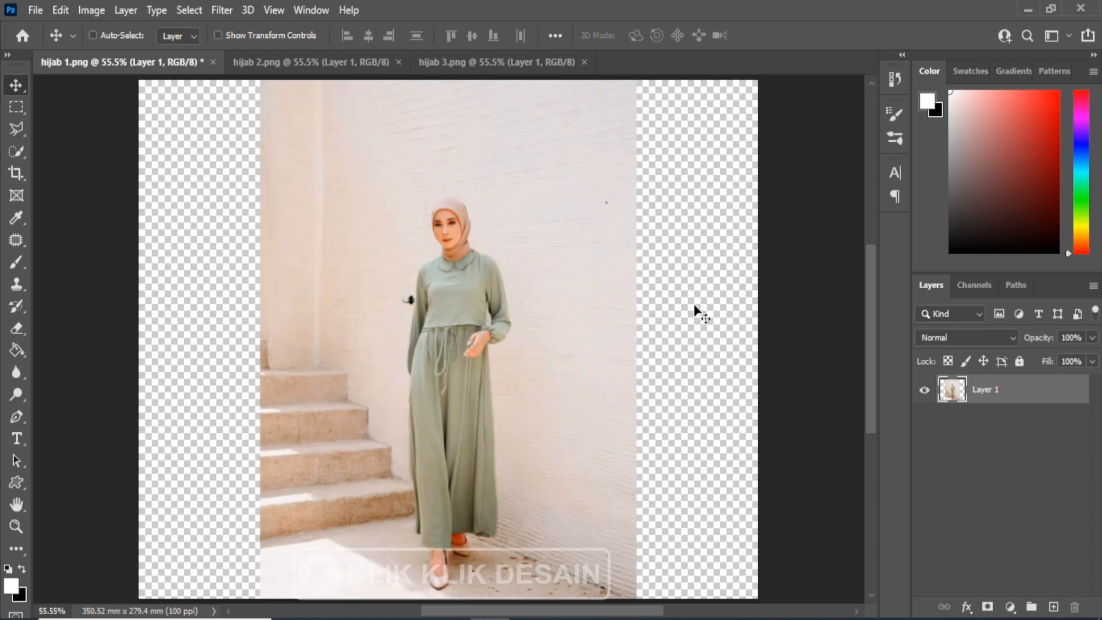
Step: Try to scale the photo layer proportionally to 166.55% so it covers the canvas width, and undo the transform
key(ctrl+minus)
key(ctrl+minus)
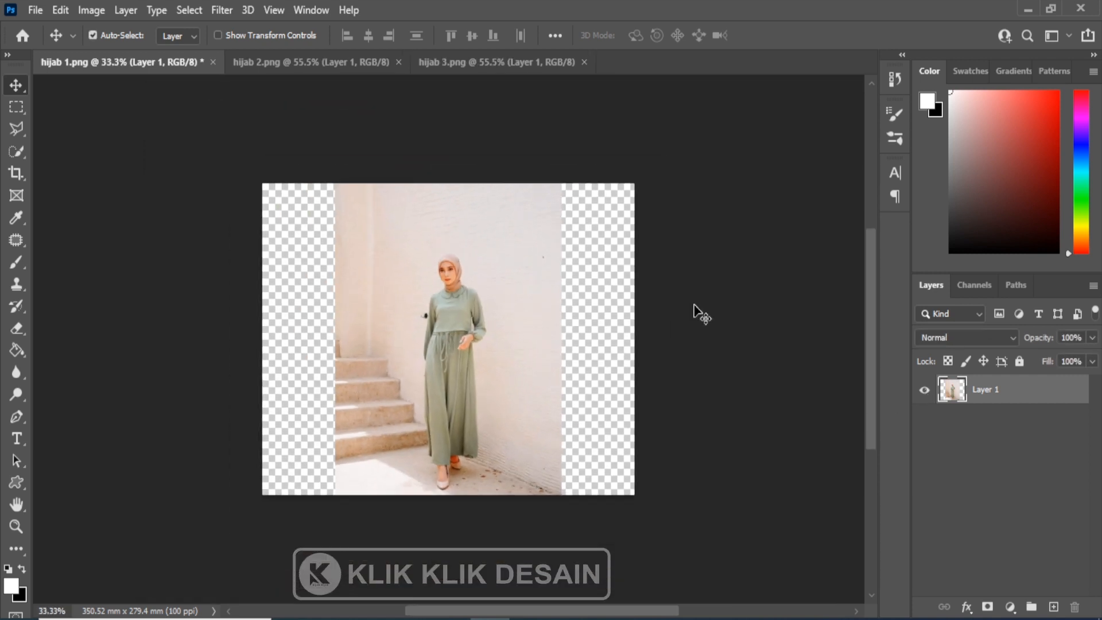
key(ctrl+t)
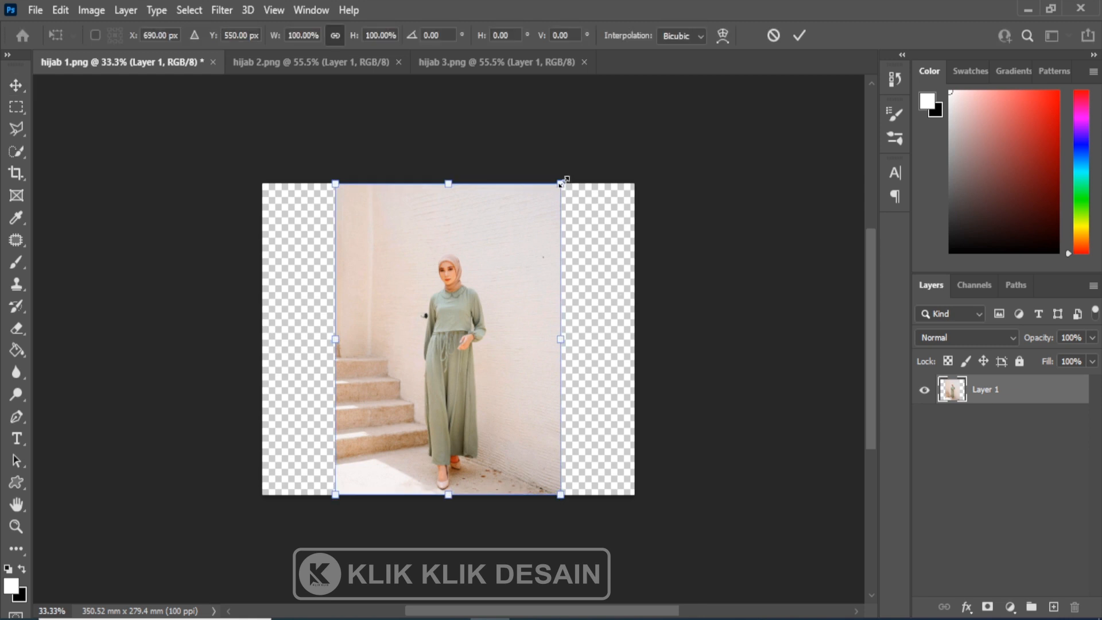
drag(561, 183, 664, 98)
mouse_move(590, 377)
mouse_down()
mouse_move(593, 334)
mouse_move(590, 396)
mouse_move(588, 370)
mouse_up()
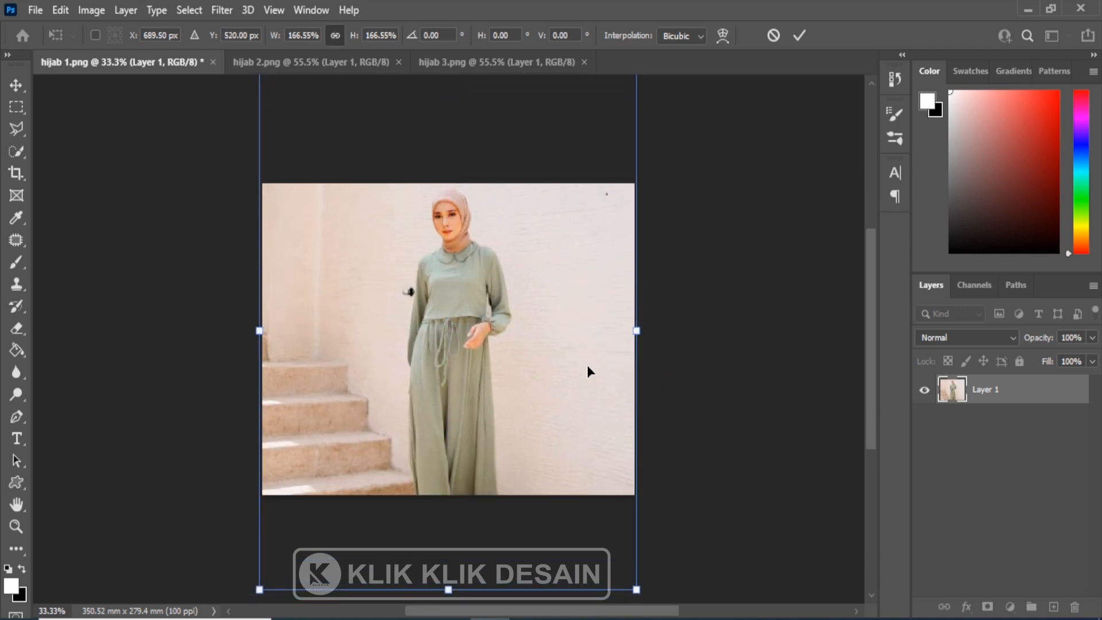
key(Return)
key(ctrl+z)
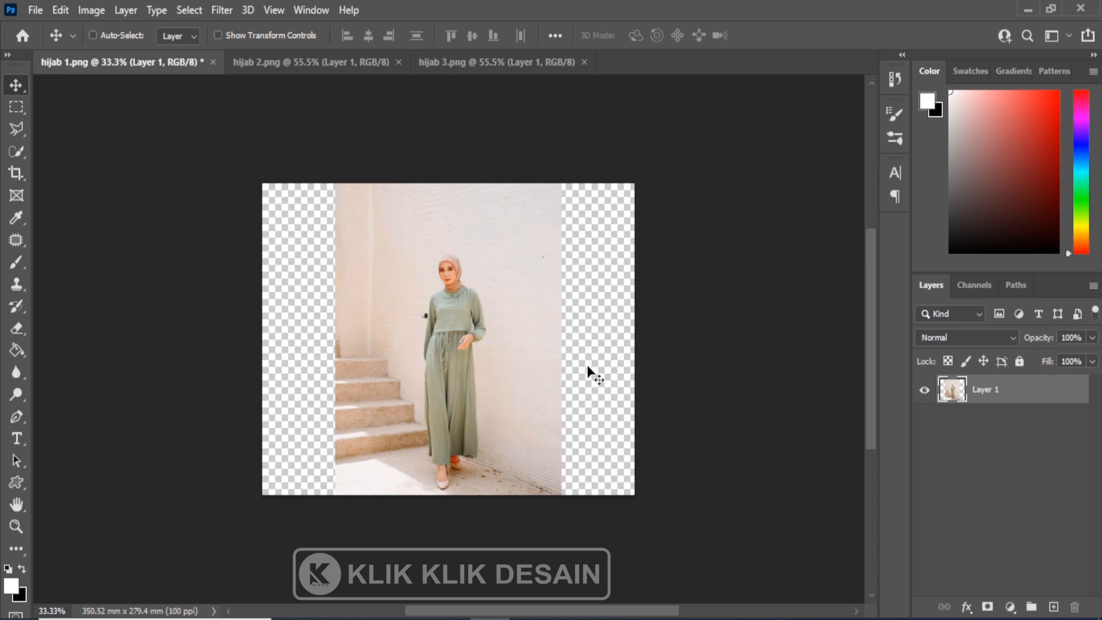
Step: Try to stretch the photo layer sideways to 164.29% width at unchanged height, undo it, and fit the image on screen
key(ctrl+t)
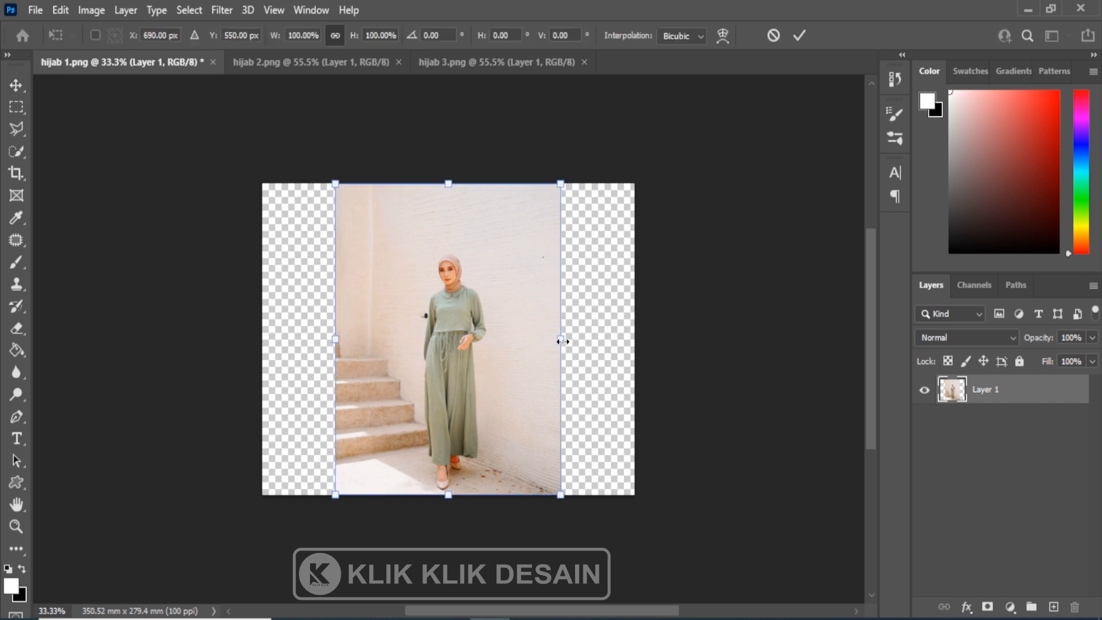
drag(563, 340, 635, 339)
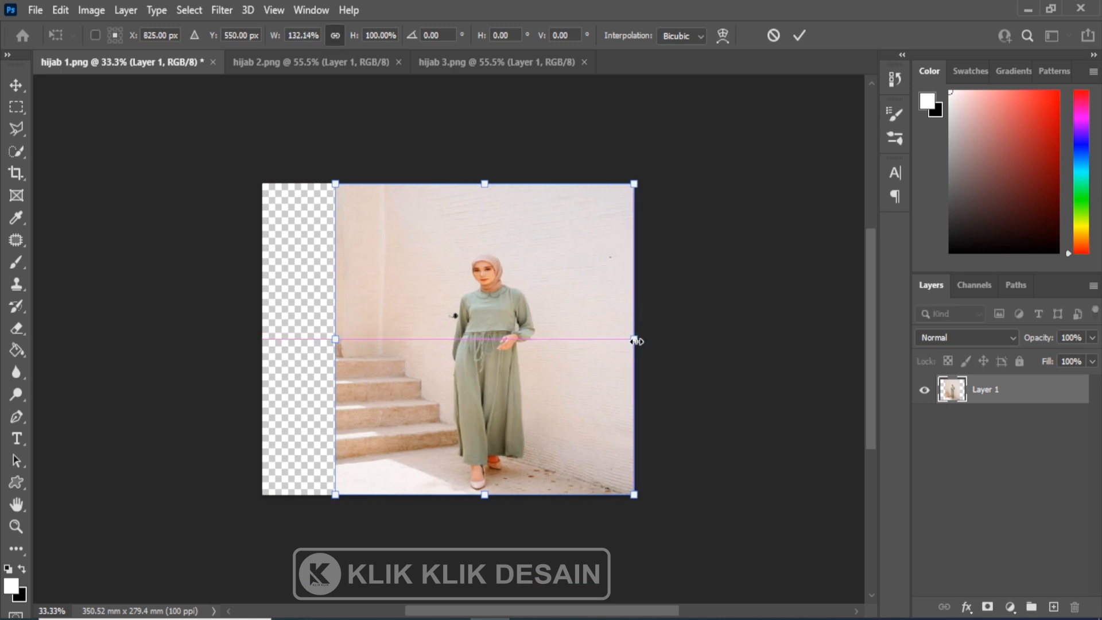
drag(336, 338, 263, 339)
key(ctrl+plus)
key(ctrl+plus)
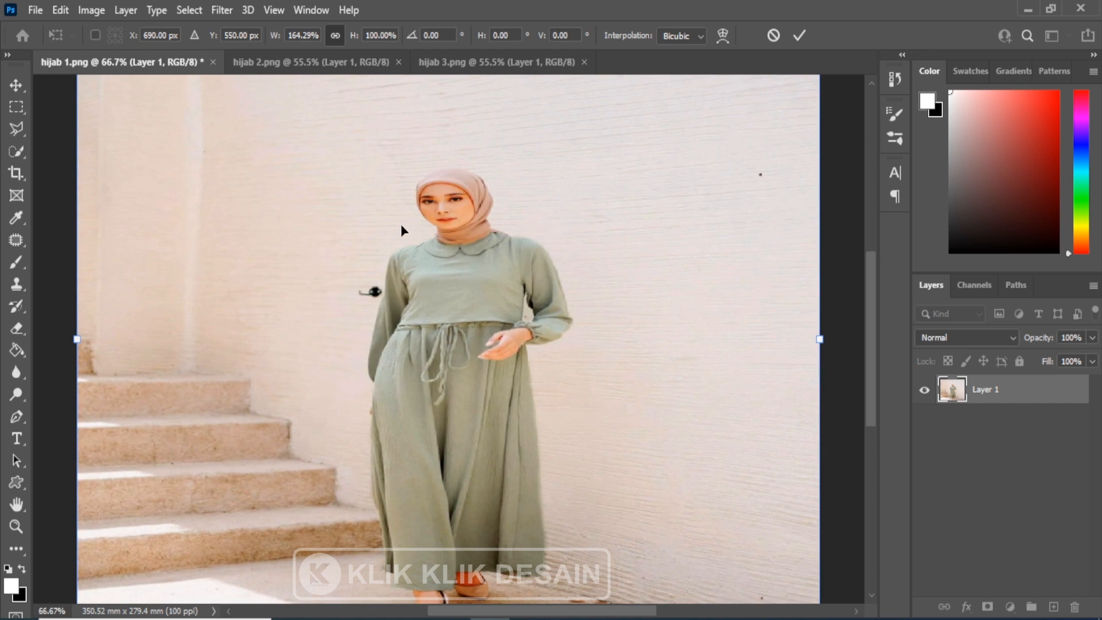
key(ctrl+z)
key(ctrl+z)
key(Return)
click(273, 10)
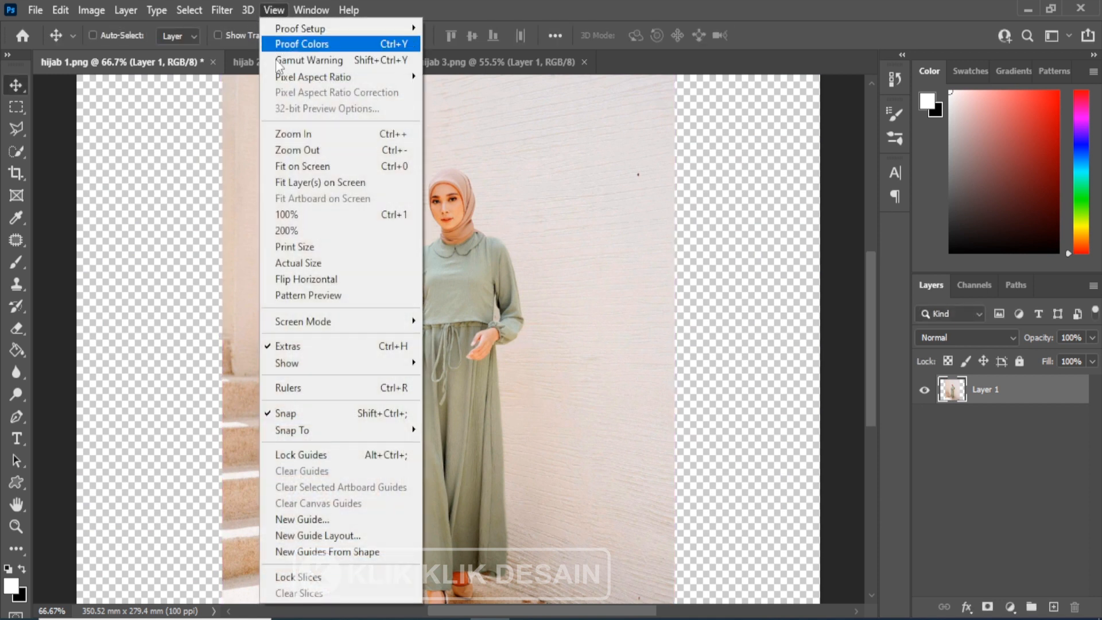
click(302, 166)
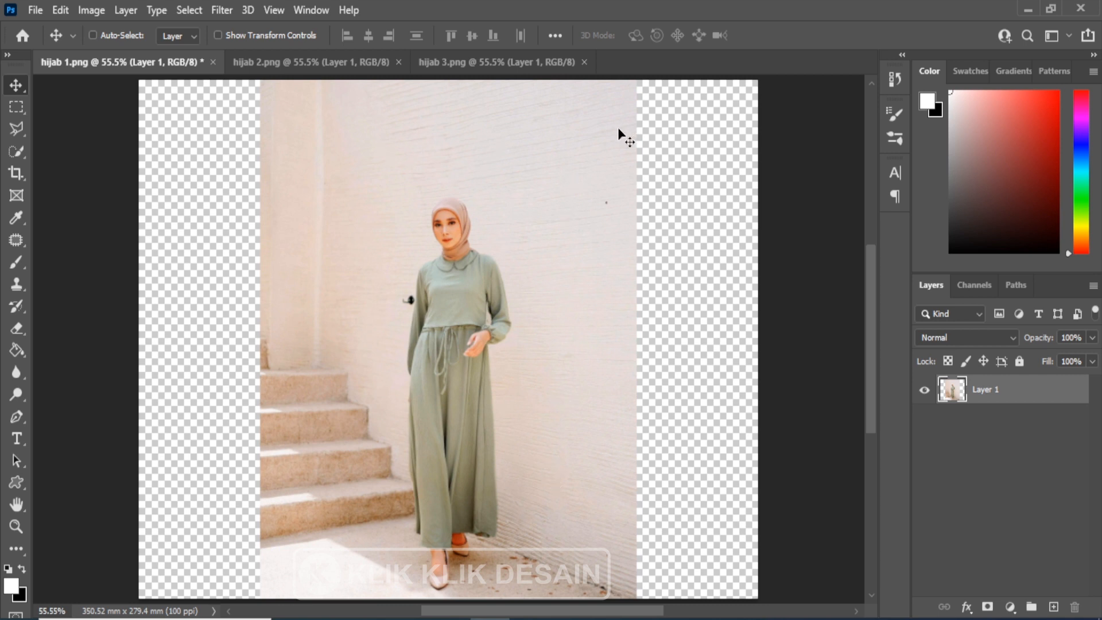
Step: Look through the hijab 2.png and hijab 3.png photos and return to hijab 1.png
click(350, 64)
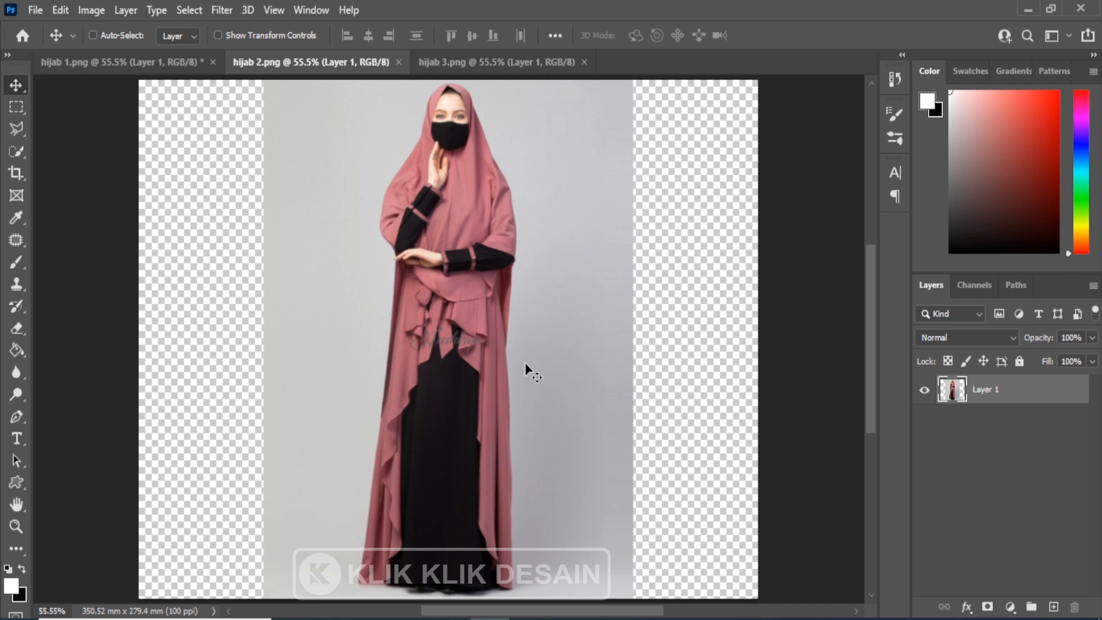
click(439, 63)
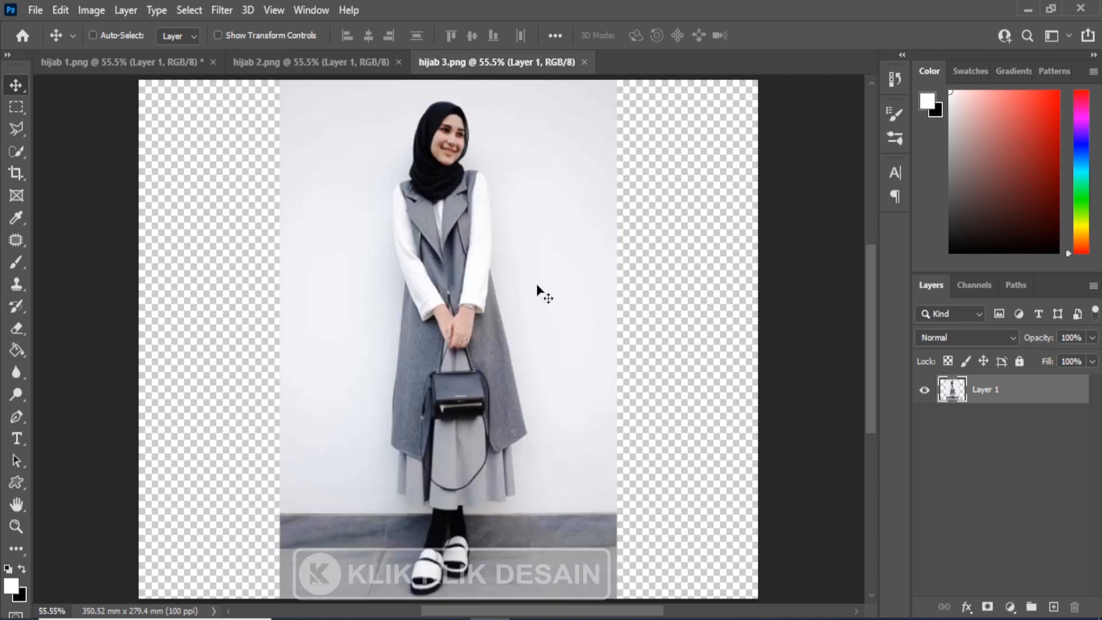
click(345, 64)
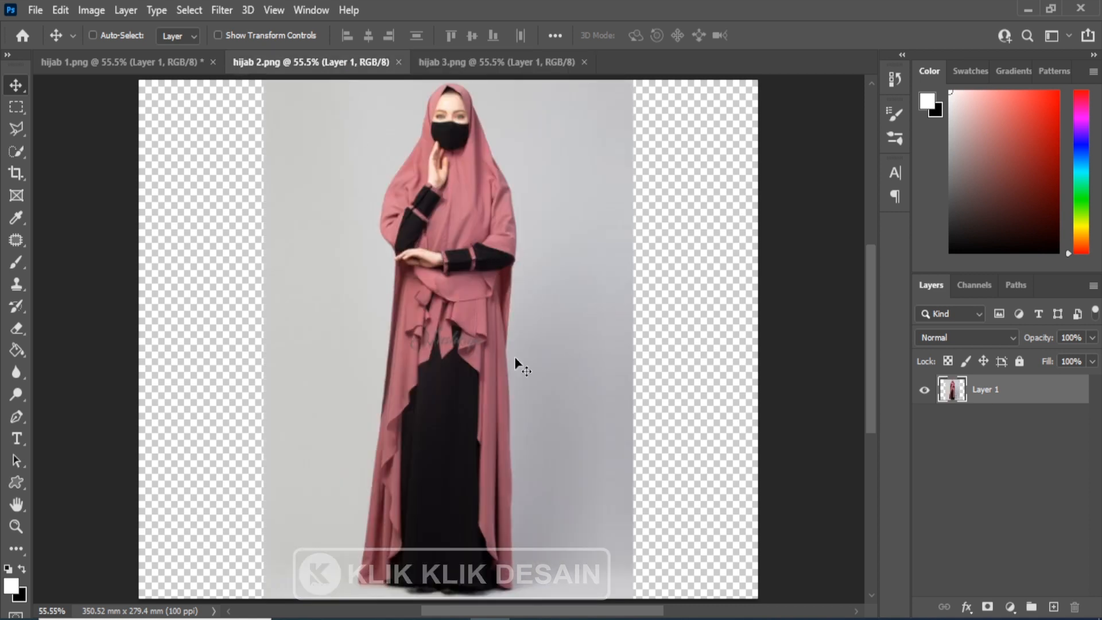
click(512, 62)
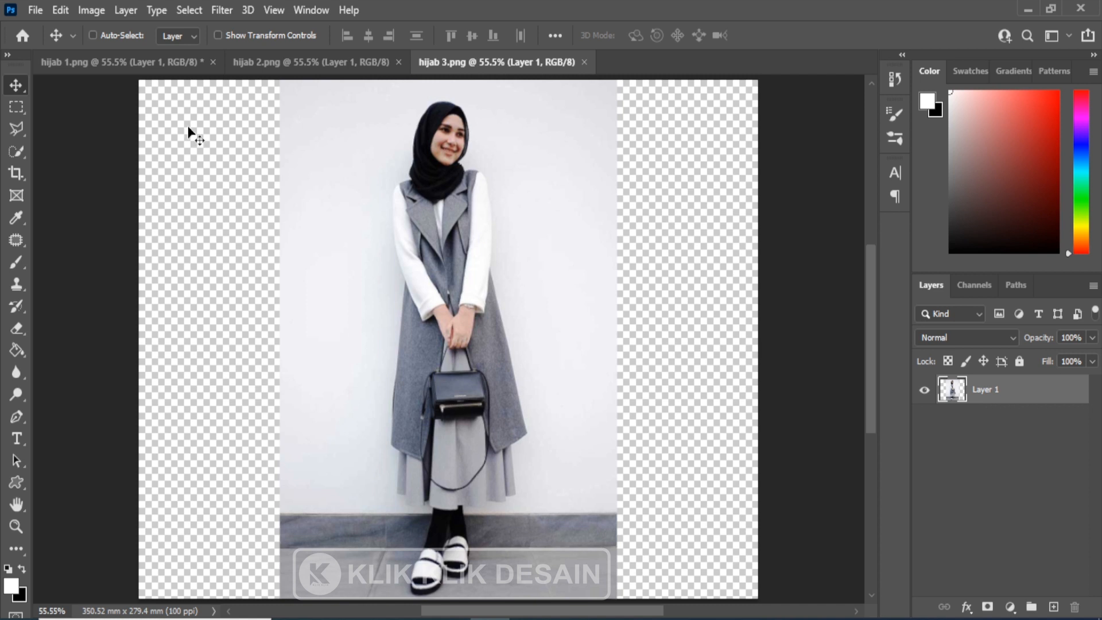
click(149, 63)
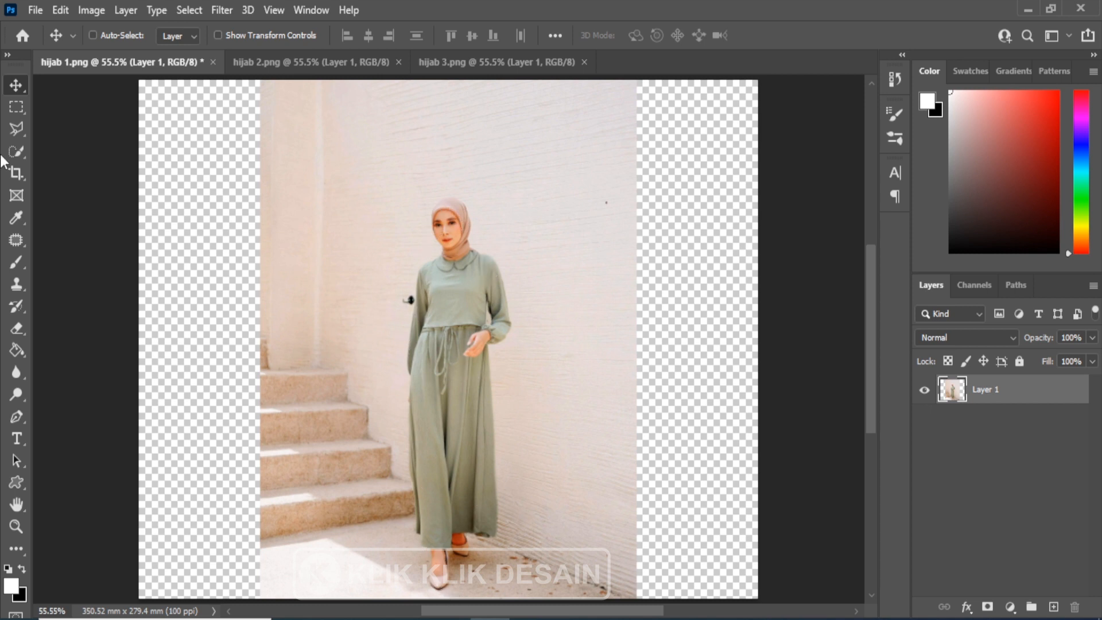
click(14, 112)
click(17, 127)
right_click(17, 127)
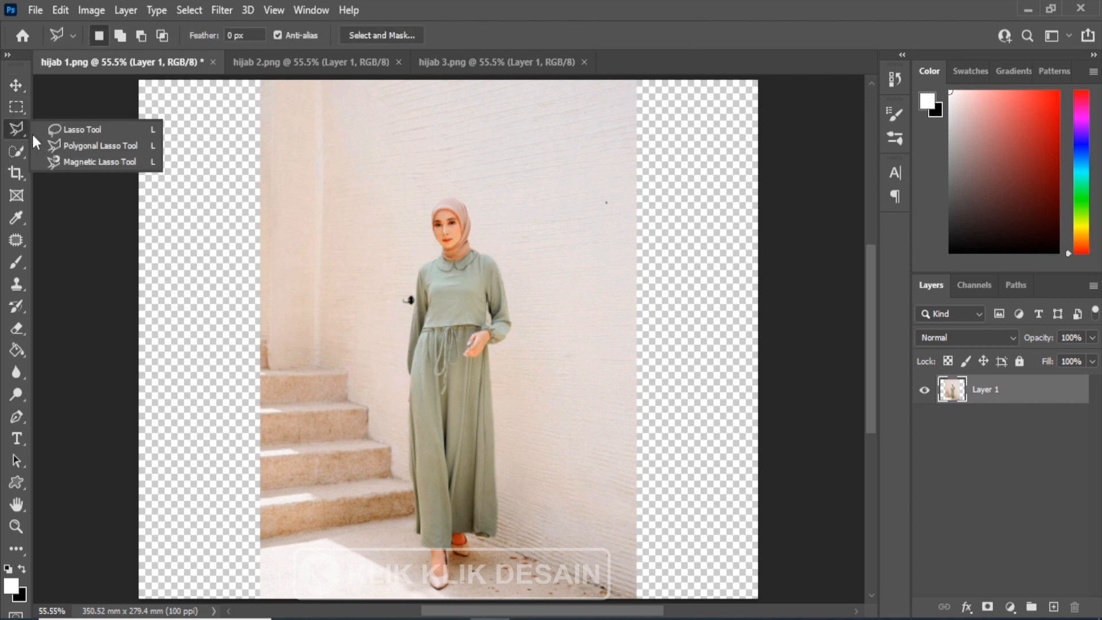
click(62, 145)
click(21, 417)
right_click(21, 417)
click(81, 417)
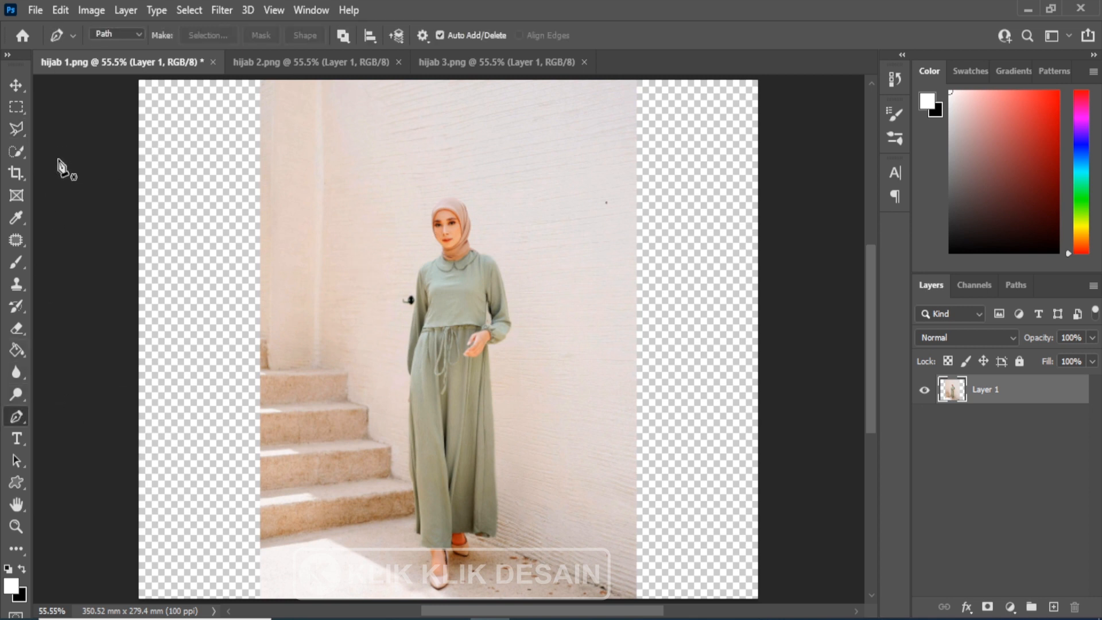
Step: Start a Polygonal Lasso outline below the model's bent wrist and trace up the outer sleeve to the shoulder
click(17, 127)
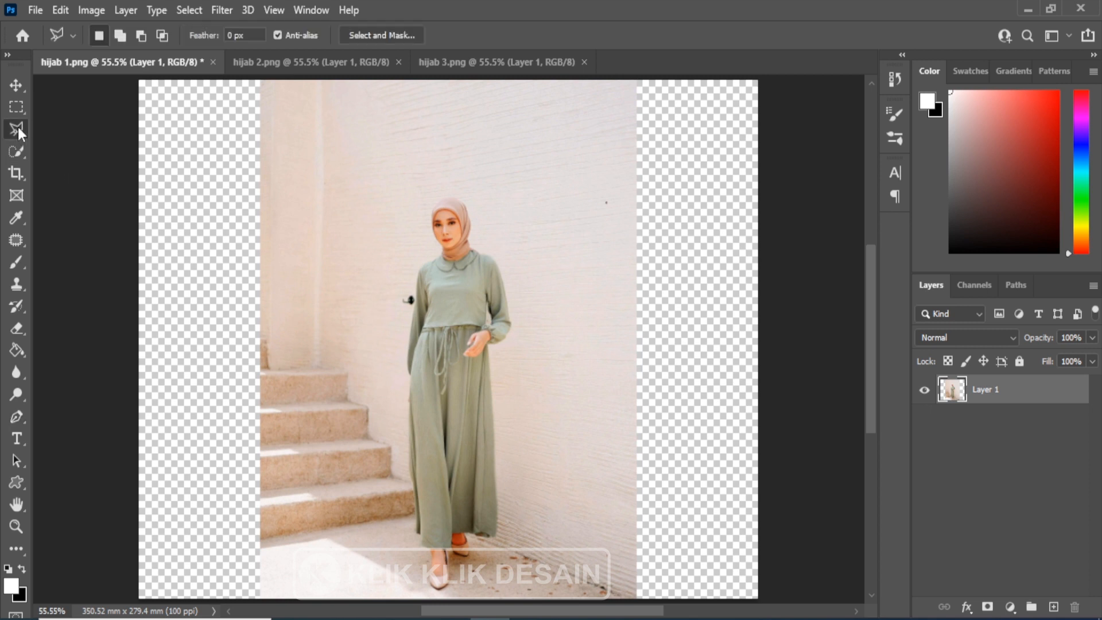
right_click(17, 127)
click(55, 143)
key(ctrl+plus)
key(ctrl+plus)
key(ctrl+plus)
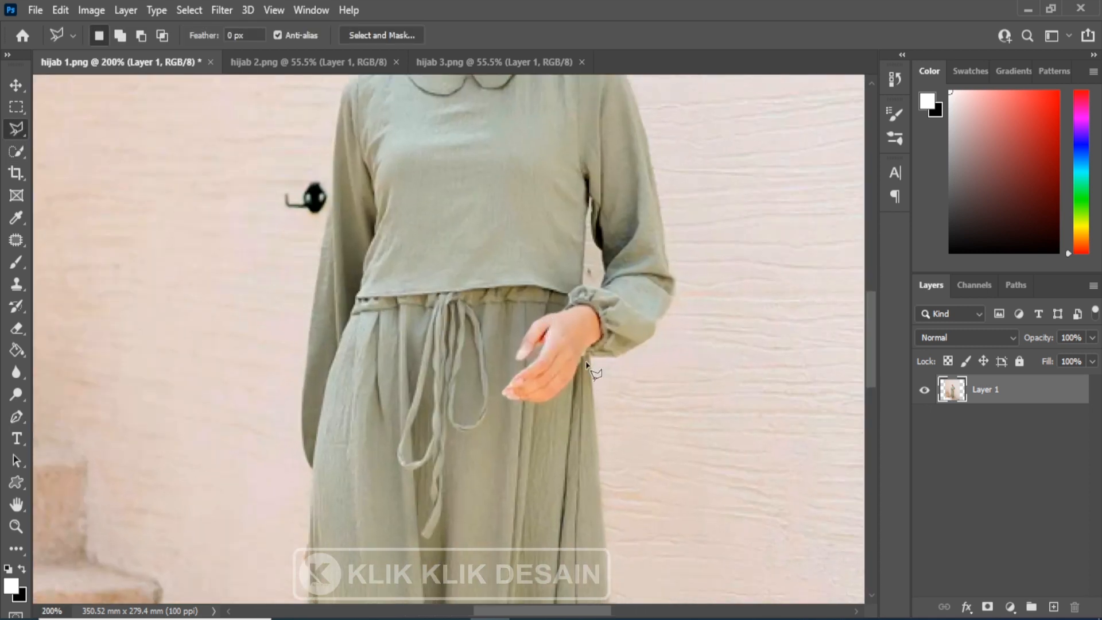
click(590, 359)
click(673, 279)
click(660, 197)
click(644, 295)
click(614, 246)
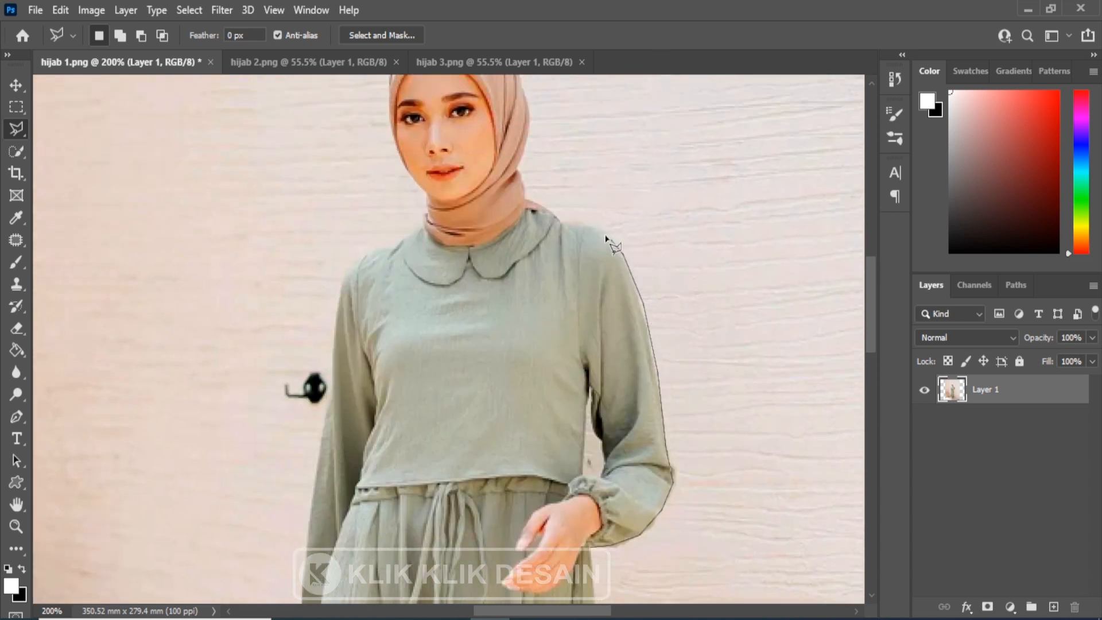
Step: Continue the lasso outline along the shoulder and around the hijab to the opposite side of the neck
click(564, 216)
click(539, 202)
click(527, 186)
click(521, 166)
scroll(536, 153, up, 5)
click(532, 342)
click(533, 311)
click(520, 280)
click(499, 245)
click(463, 236)
click(408, 238)
click(383, 284)
click(382, 333)
click(394, 374)
click(409, 401)
click(421, 425)
click(417, 446)
Step: Extend the lasso outline over the other shoulder and down the hanging sleeve to its cuff
click(347, 481)
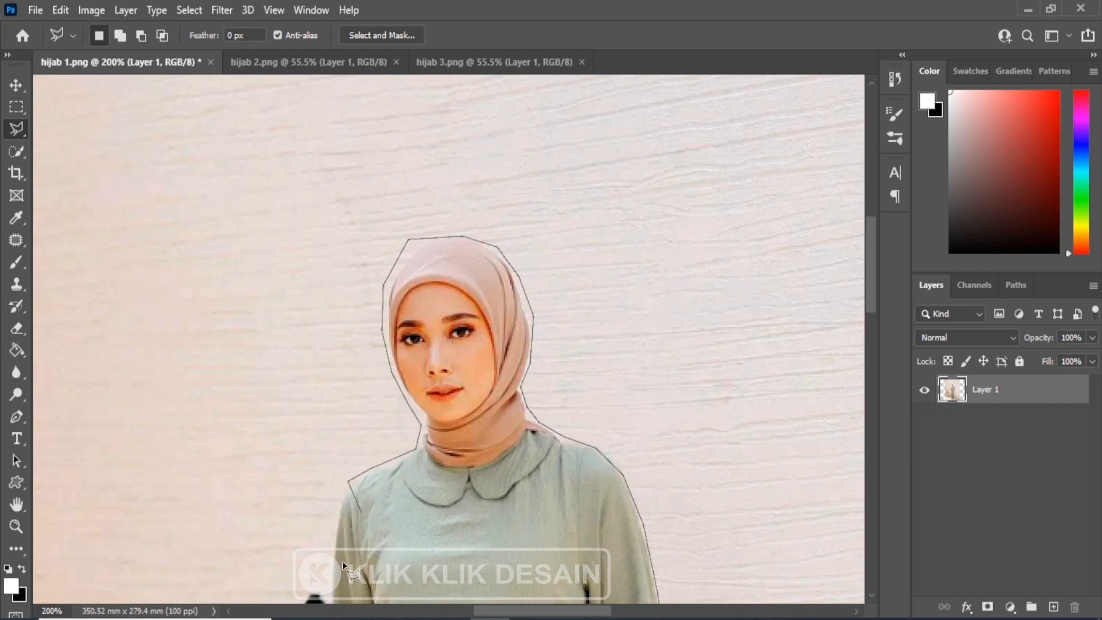
scroll(342, 563, down, 7)
click(339, 122)
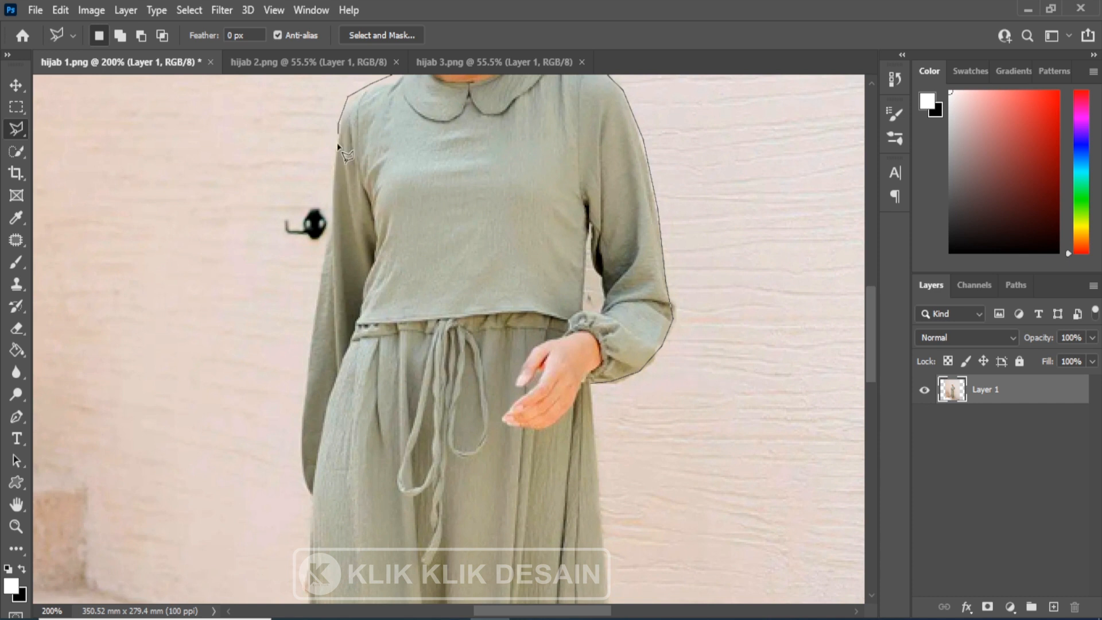
click(332, 185)
click(309, 328)
click(296, 457)
click(301, 489)
click(307, 505)
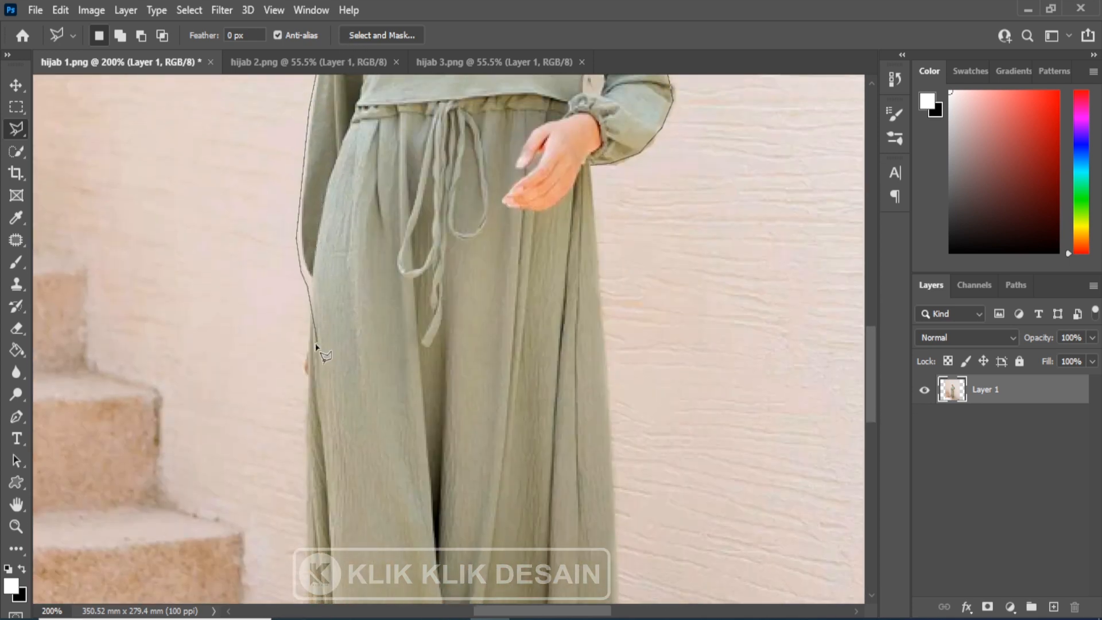
Step: Trace the lasso outline down the stair-side edge of the dress, around the hem corner to the front ankle
click(300, 364)
click(302, 437)
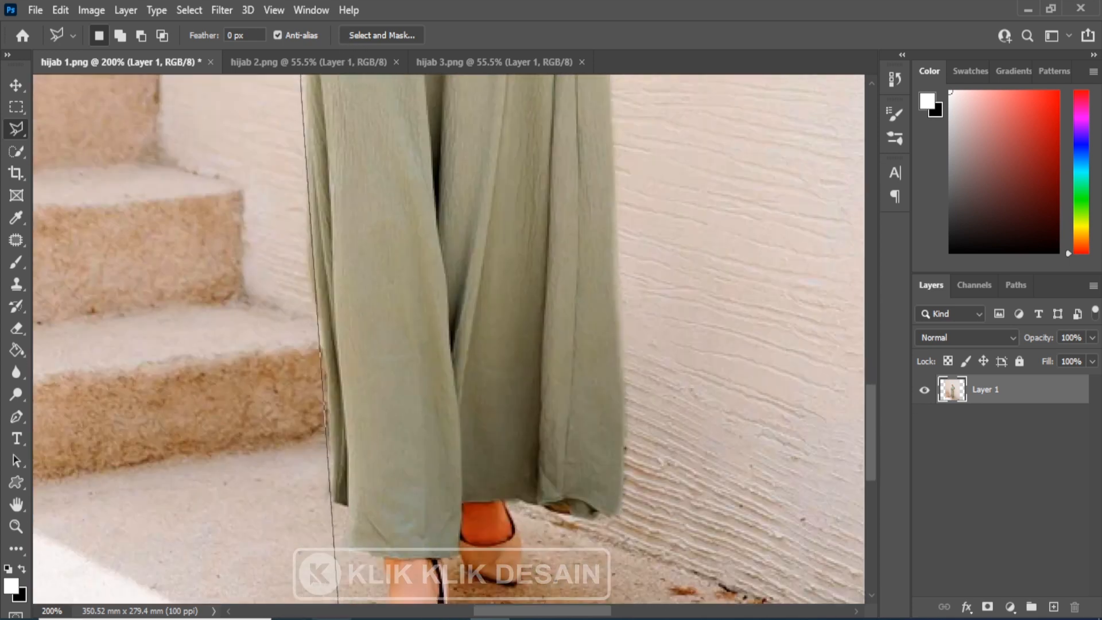
click(306, 177)
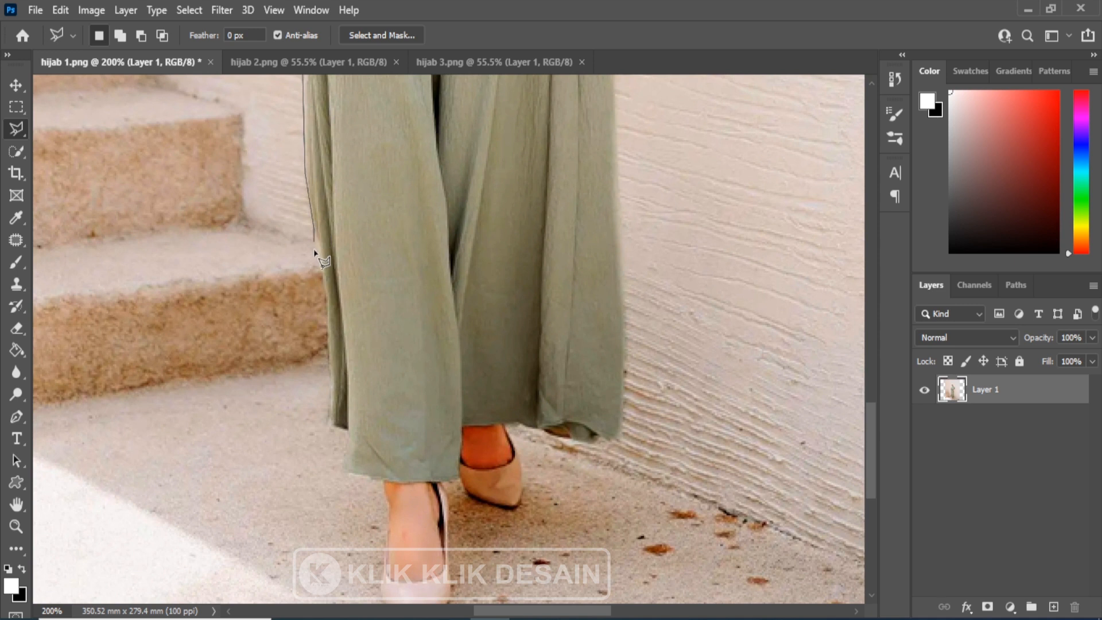
click(318, 276)
click(328, 421)
click(346, 431)
click(341, 469)
click(382, 481)
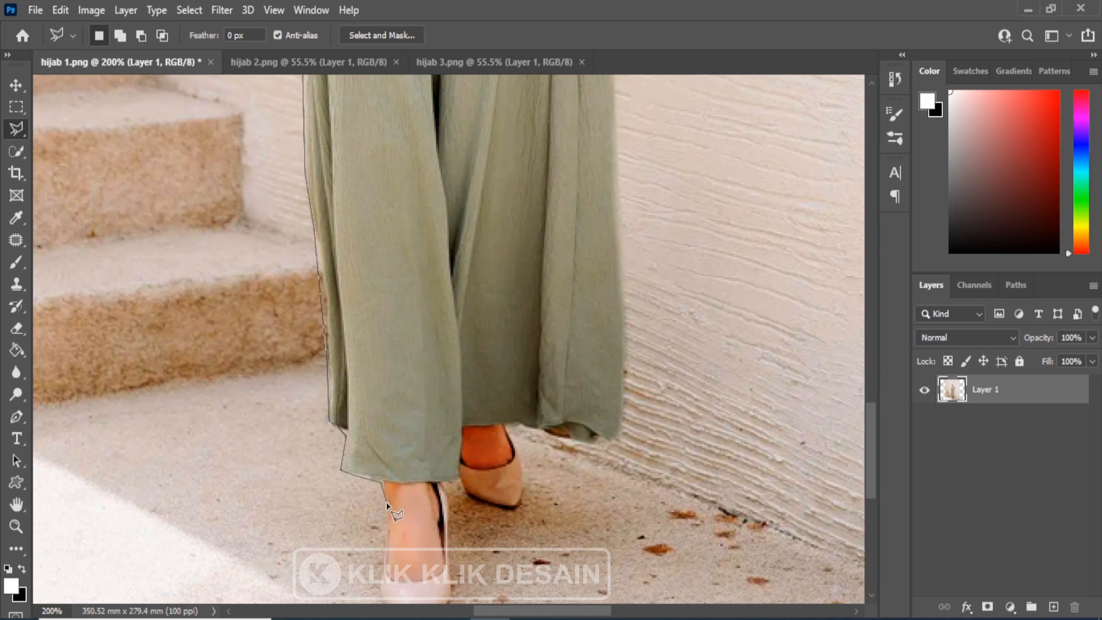
Step: Carry the lasso outline around both shoes and along the remaining dress hem
scroll(388, 494, down, 3)
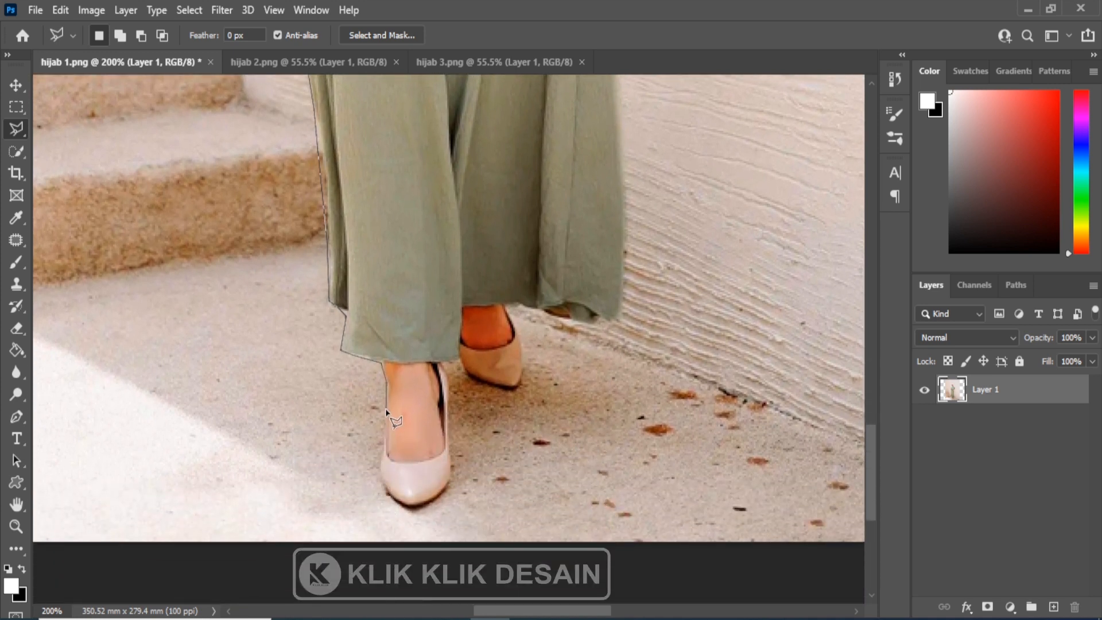
click(381, 453)
click(378, 491)
click(408, 511)
click(448, 495)
click(452, 459)
click(446, 362)
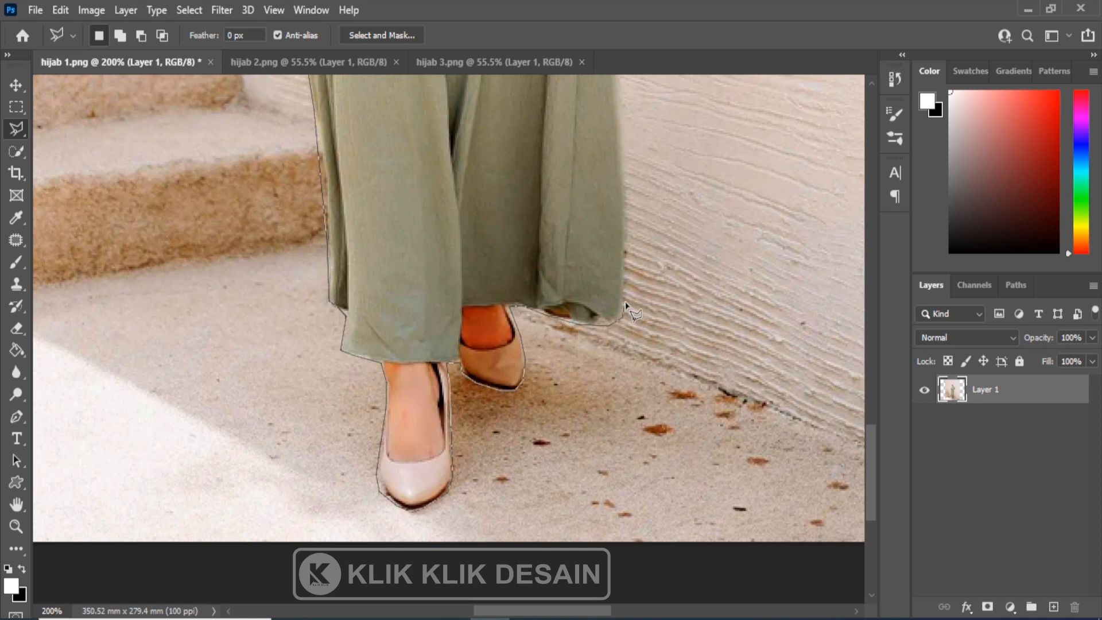
Step: Trace the outline up the dress's wall-side edge, close the selection at the wrist, and fit the layer on screen
click(626, 154)
click(614, 167)
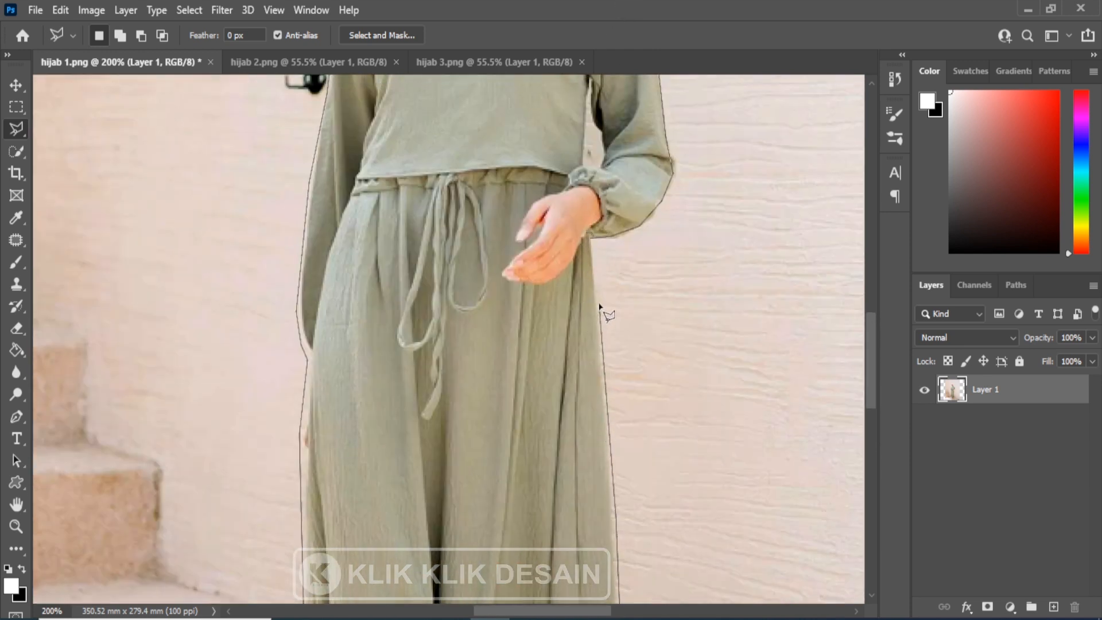
click(592, 239)
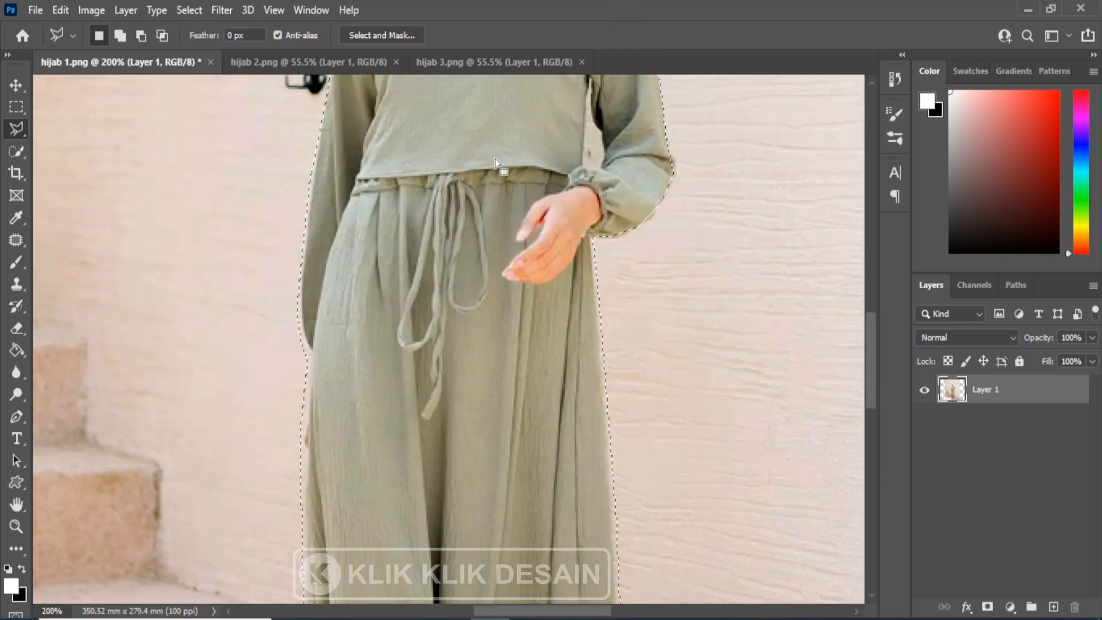
click(273, 10)
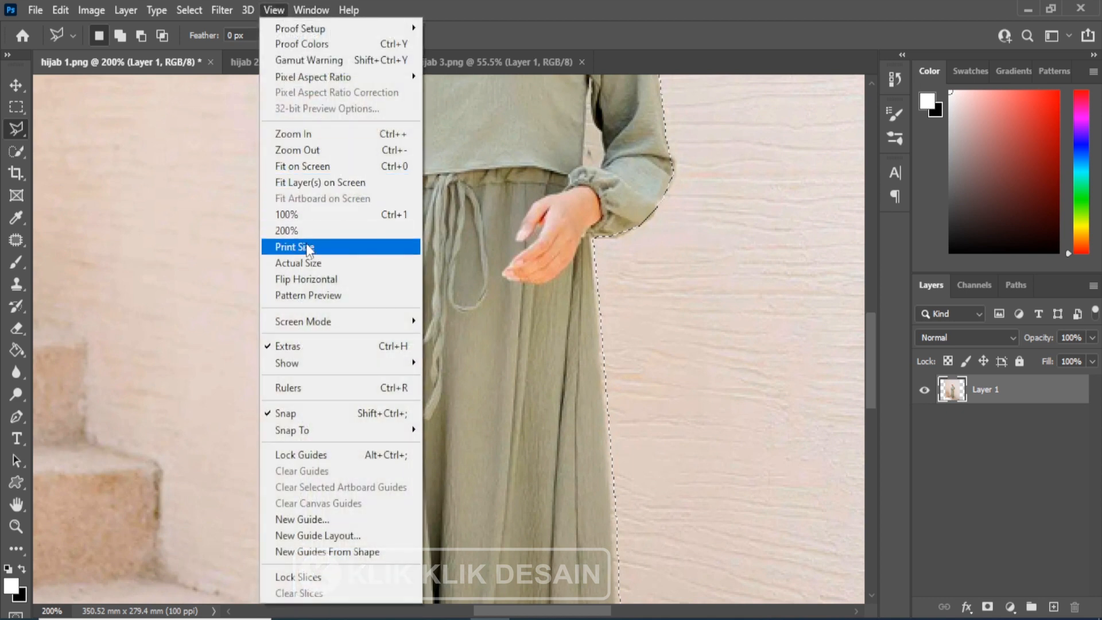
click(321, 181)
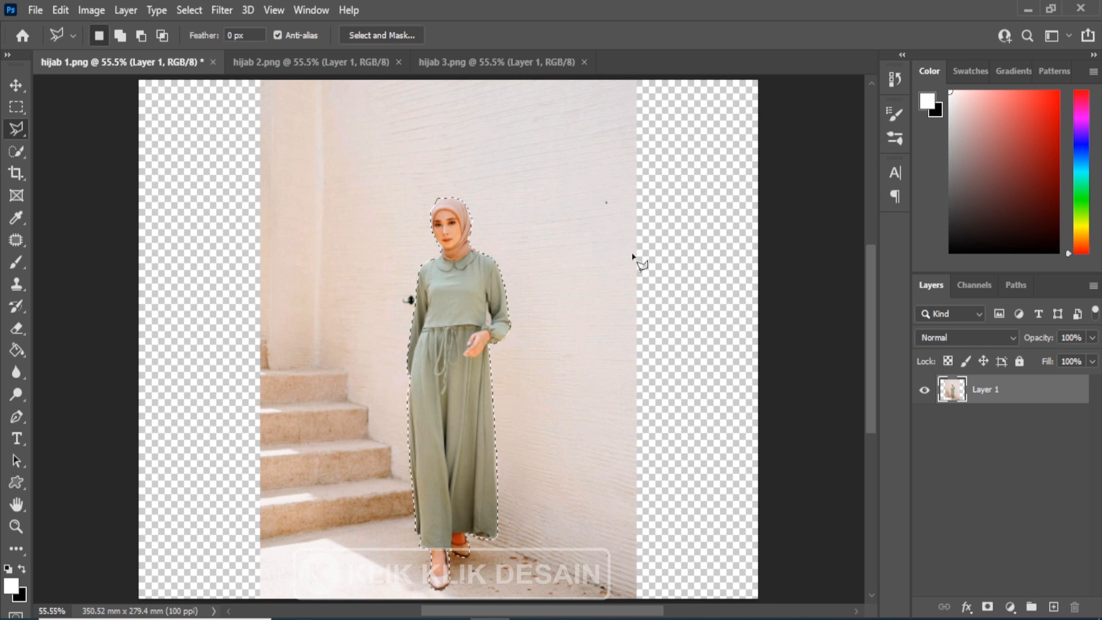
Step: Save the model selection in hijab 1.png as a new channel named model 1, and deselect
click(187, 17)
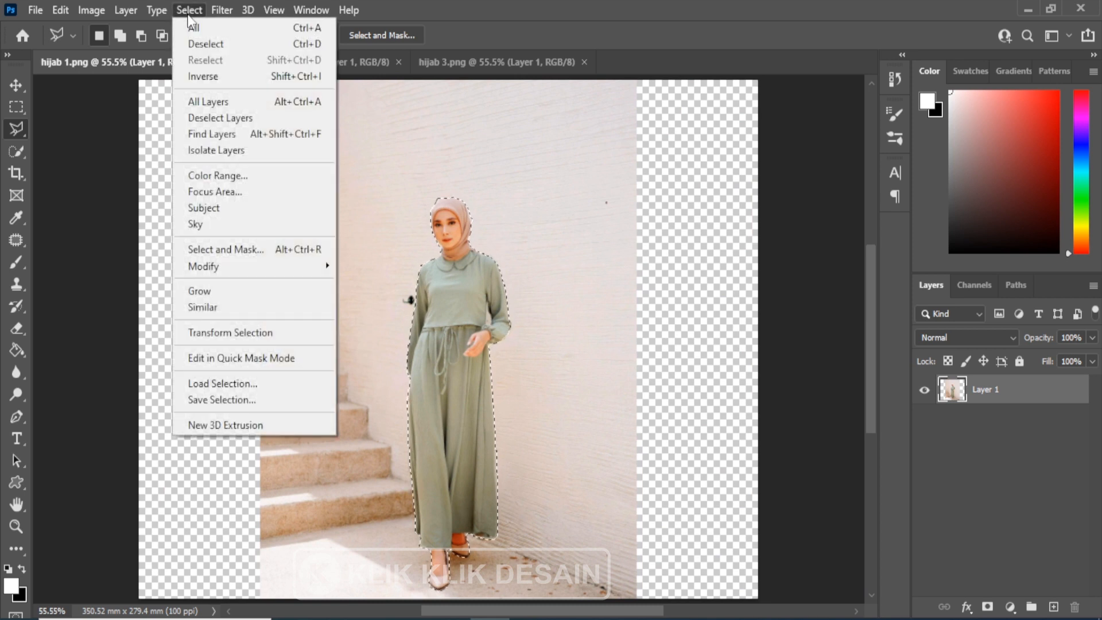
click(251, 399)
drag(590, 111, 757, 130)
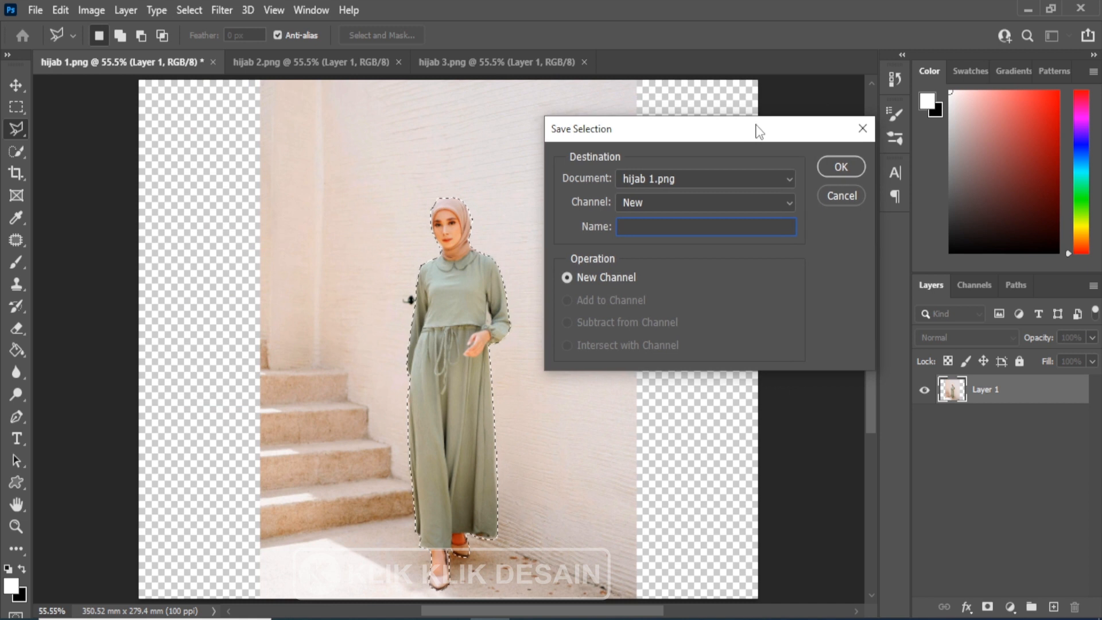
text(model 1)
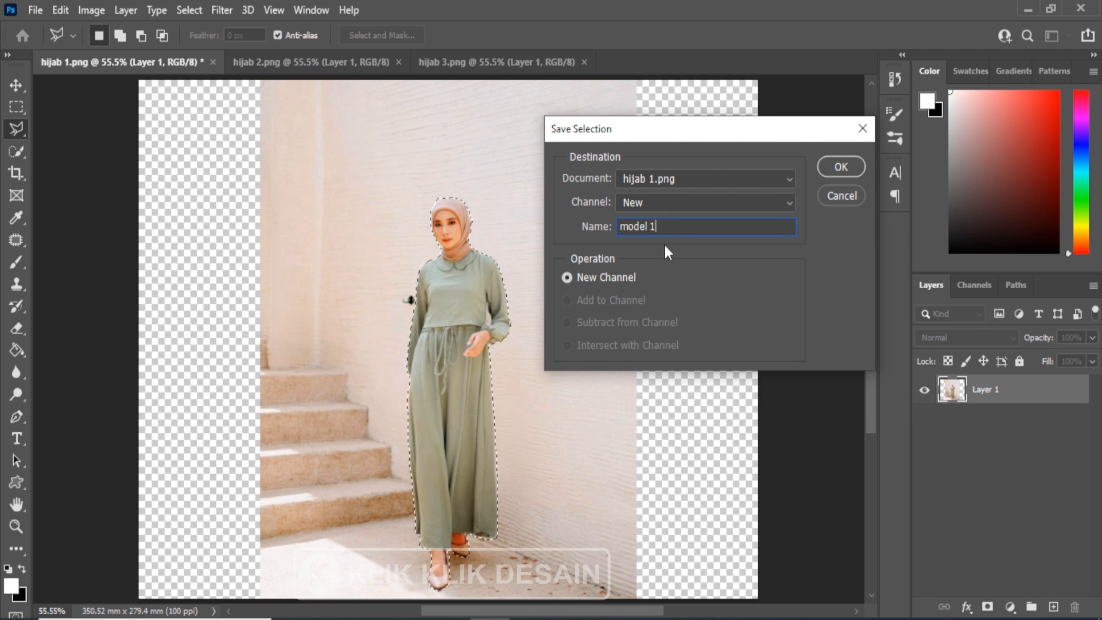
click(840, 168)
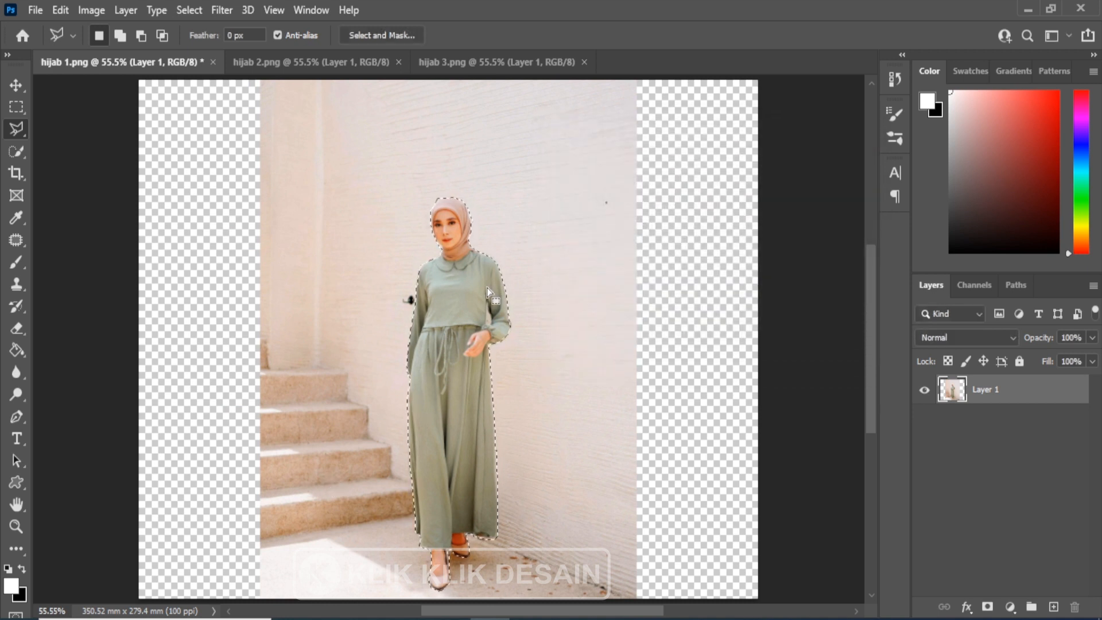
click(190, 10)
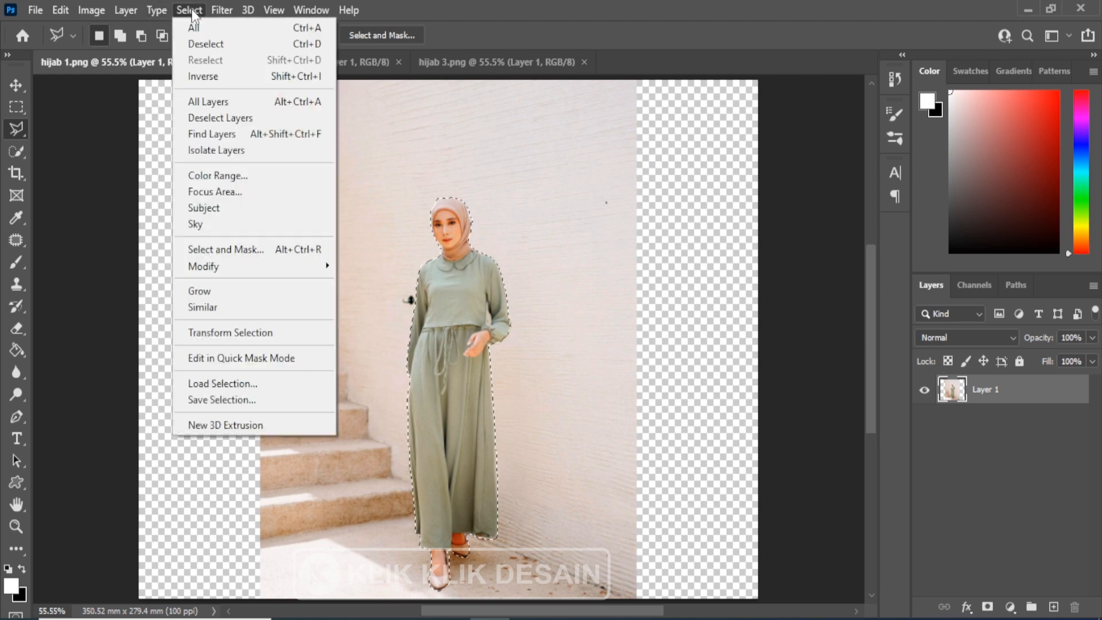
click(204, 45)
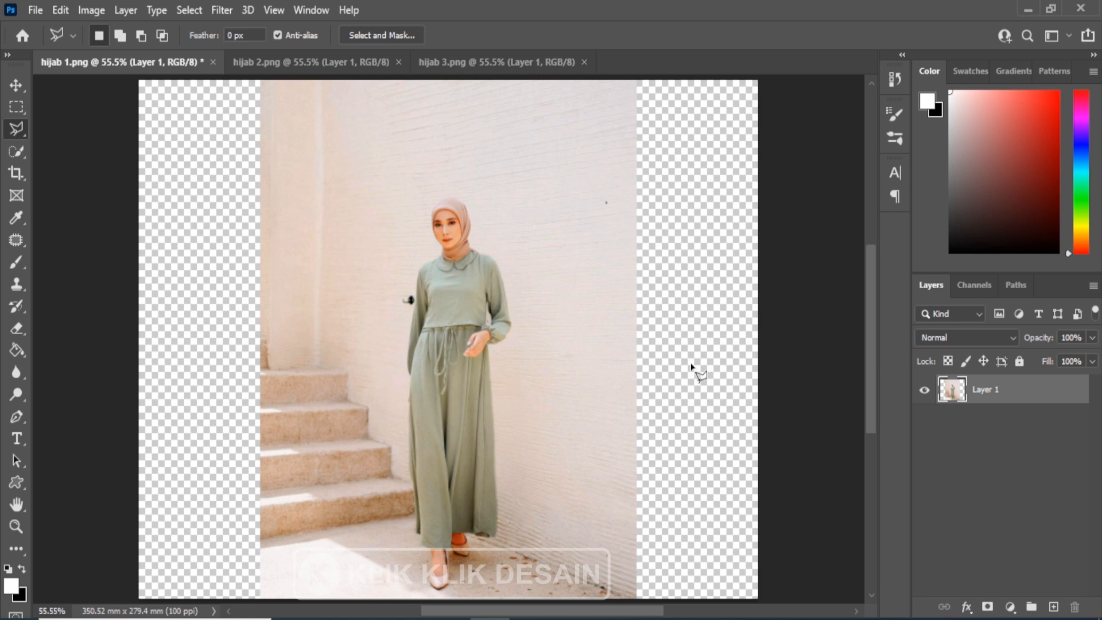
Step: Widen Layer 1 to about 164% with Content-Aware Scale so the photo reaches both side edges of the canvas
click(60, 10)
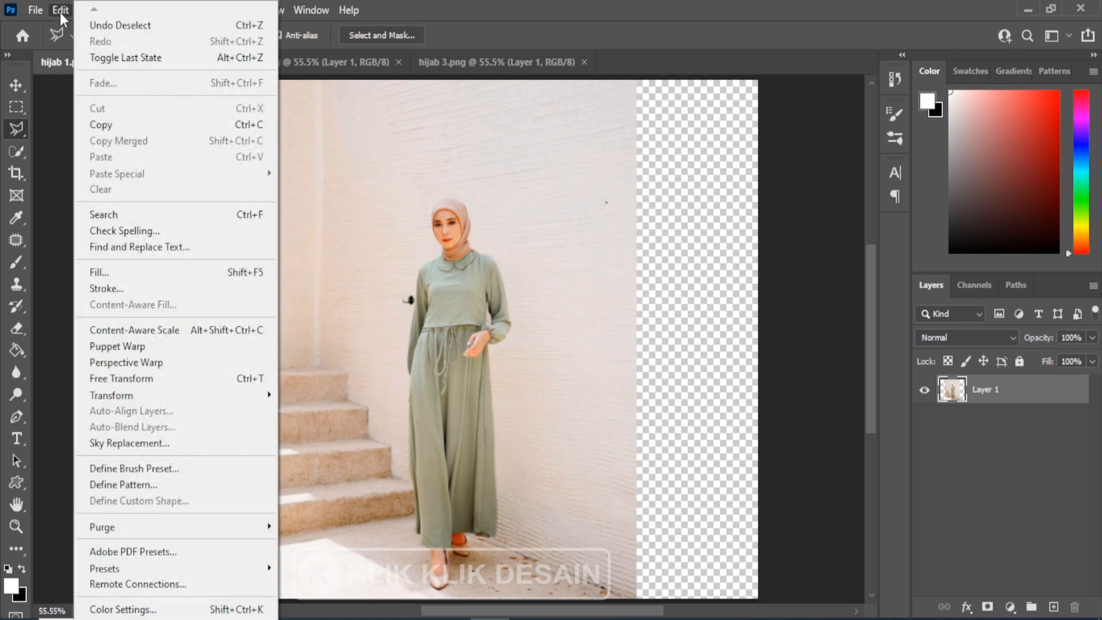
click(175, 333)
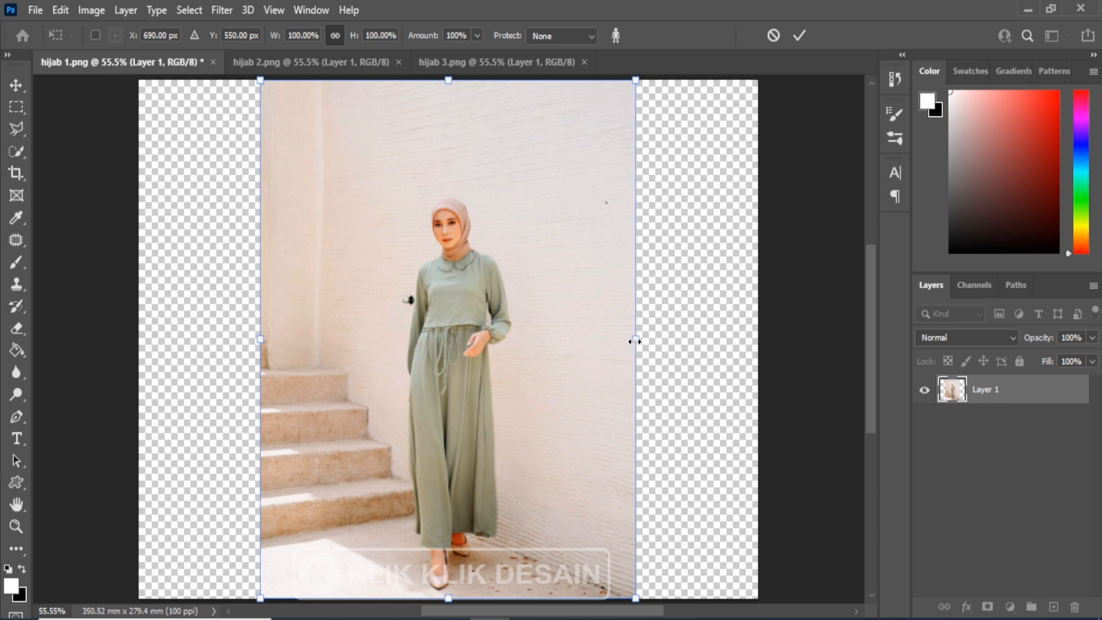
drag(634, 342, 756, 339)
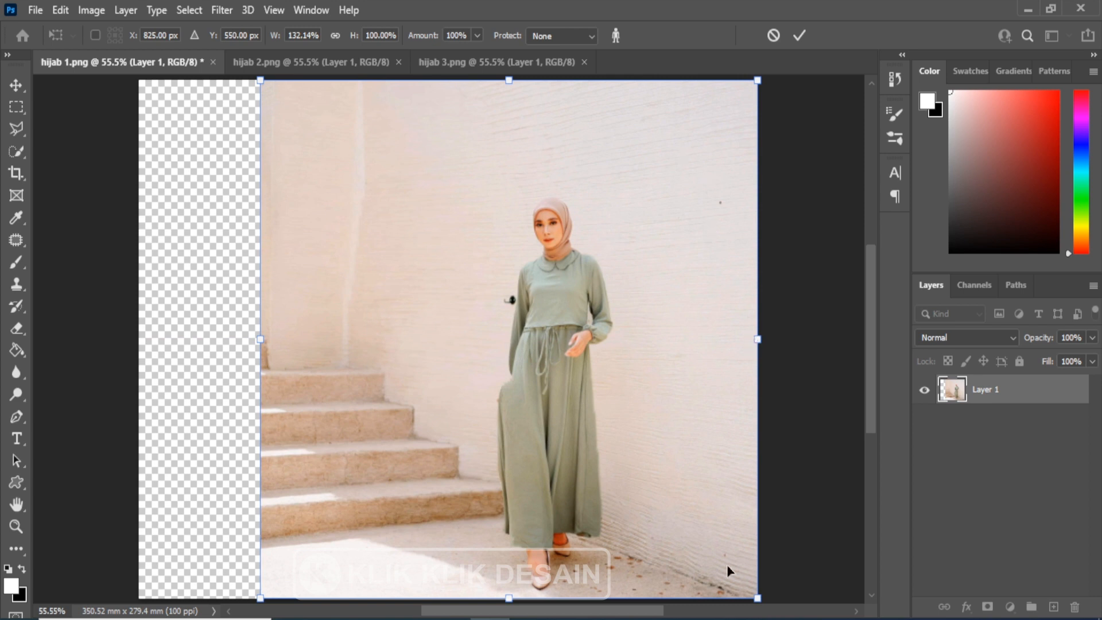
drag(756, 341, 524, 381)
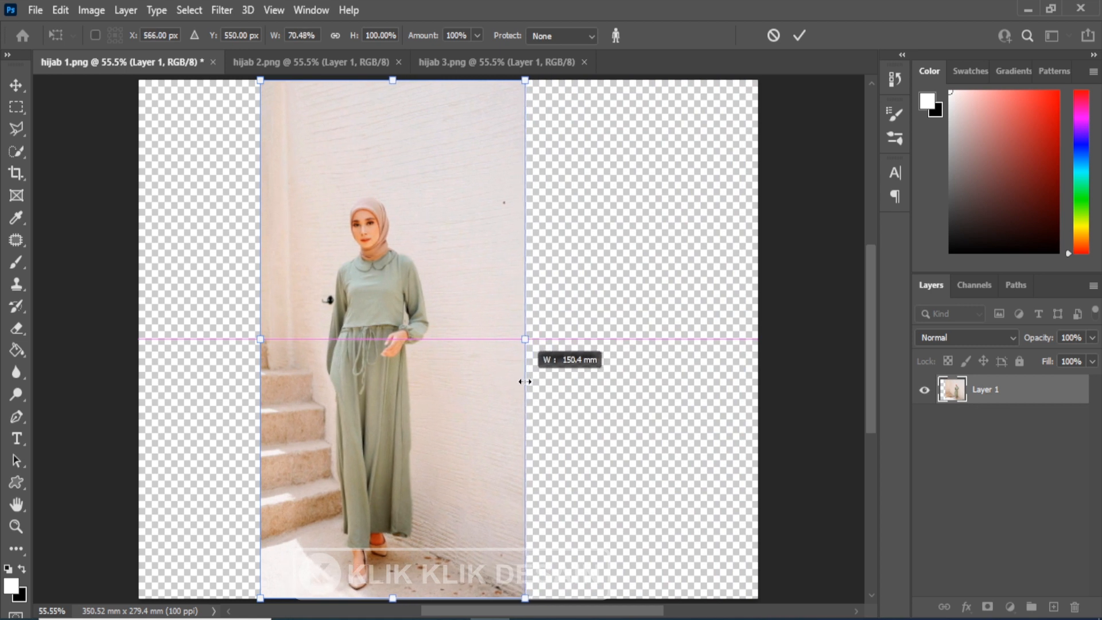
drag(524, 381, 757, 342)
drag(261, 348, 139, 351)
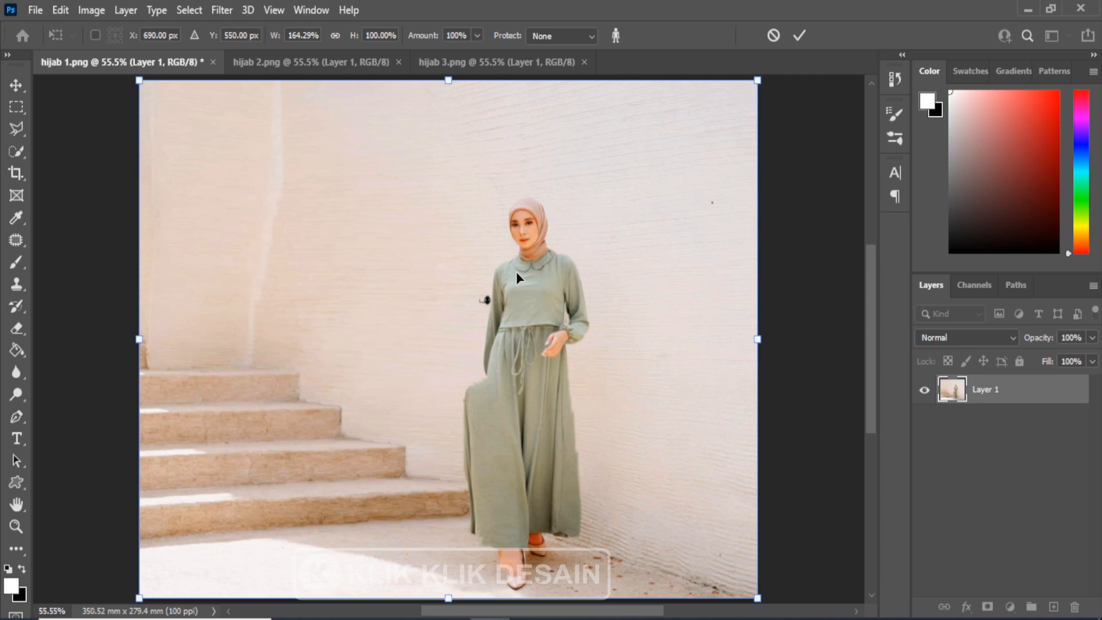
key(Return)
key(l)
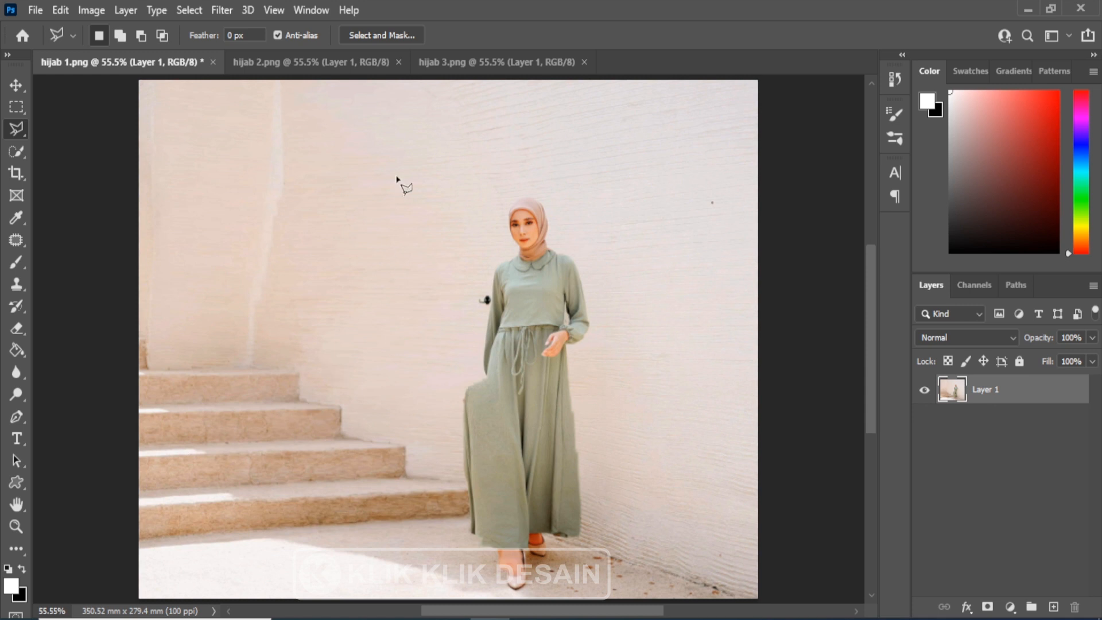
Step: In hijab 2.png, marquee-select the full-height backdrop strip right of the model and stretch it to the right canvas edge, about 274% wide
click(339, 62)
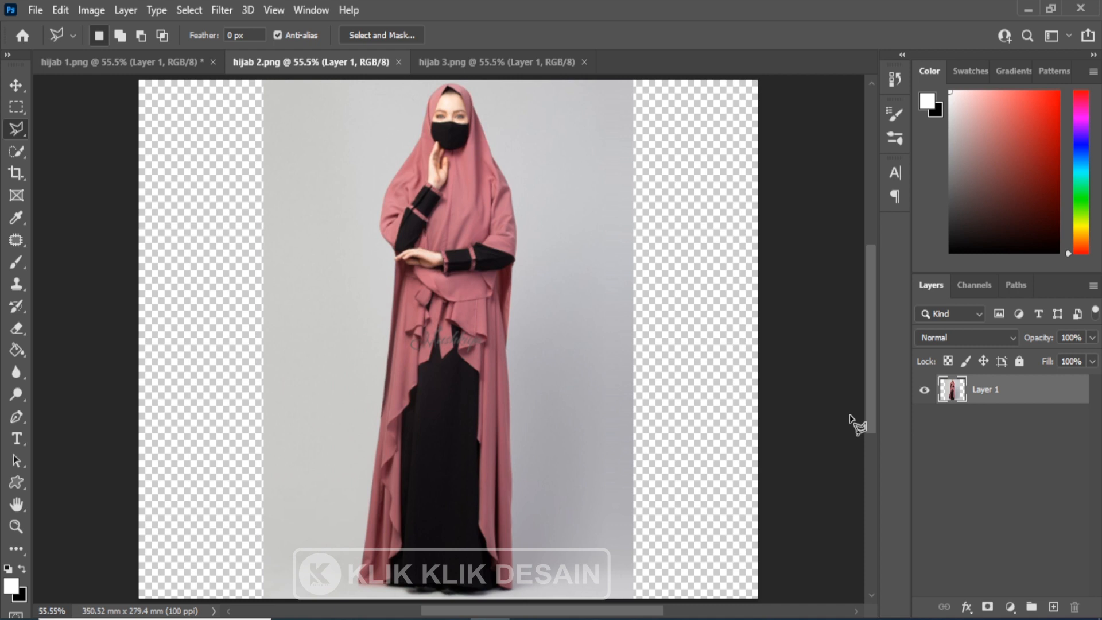
click(17, 107)
right_click(13, 108)
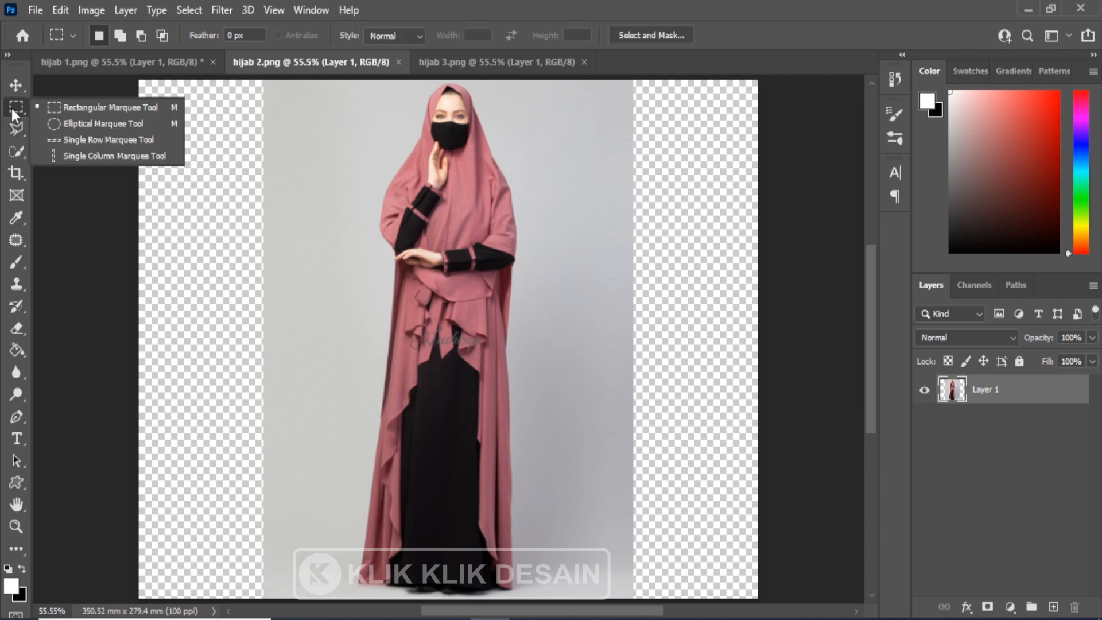
click(53, 107)
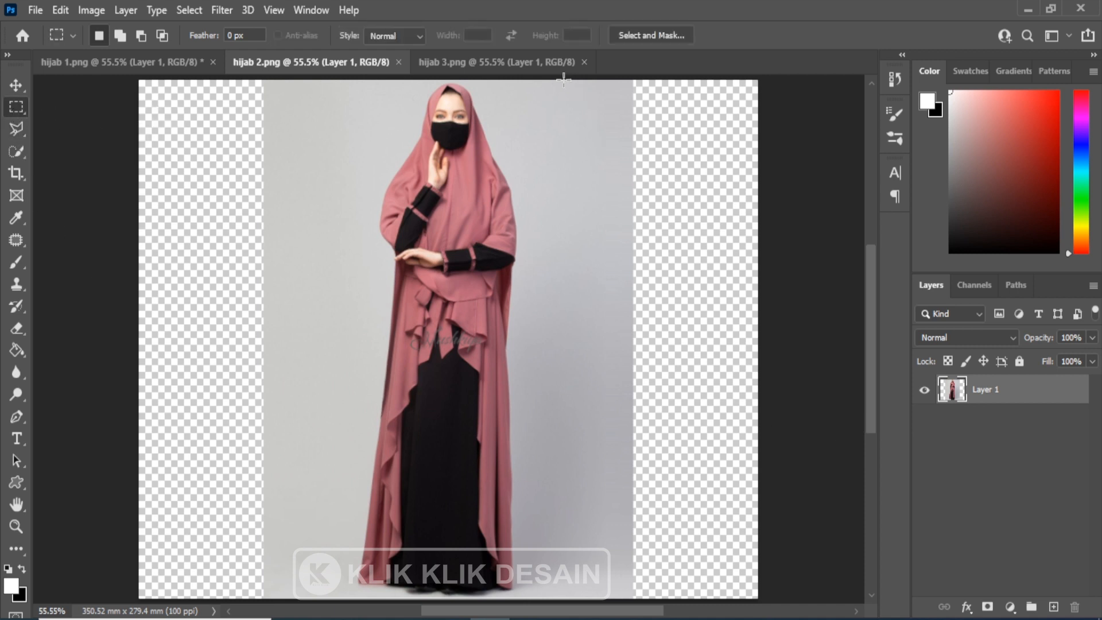
drag(553, 80, 627, 600)
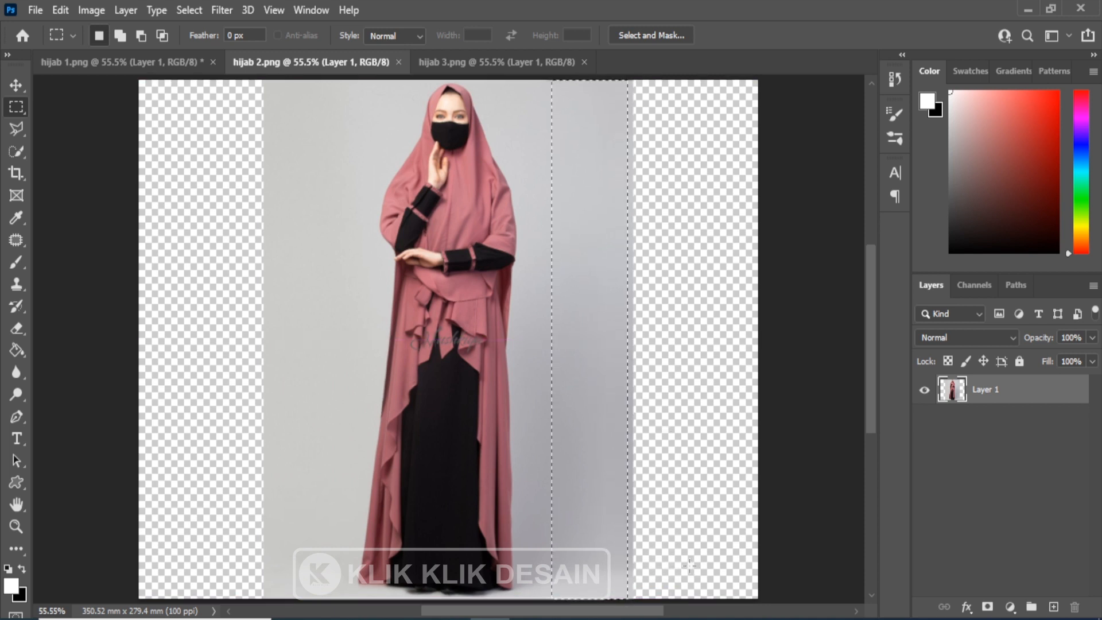
key(ctrl+t)
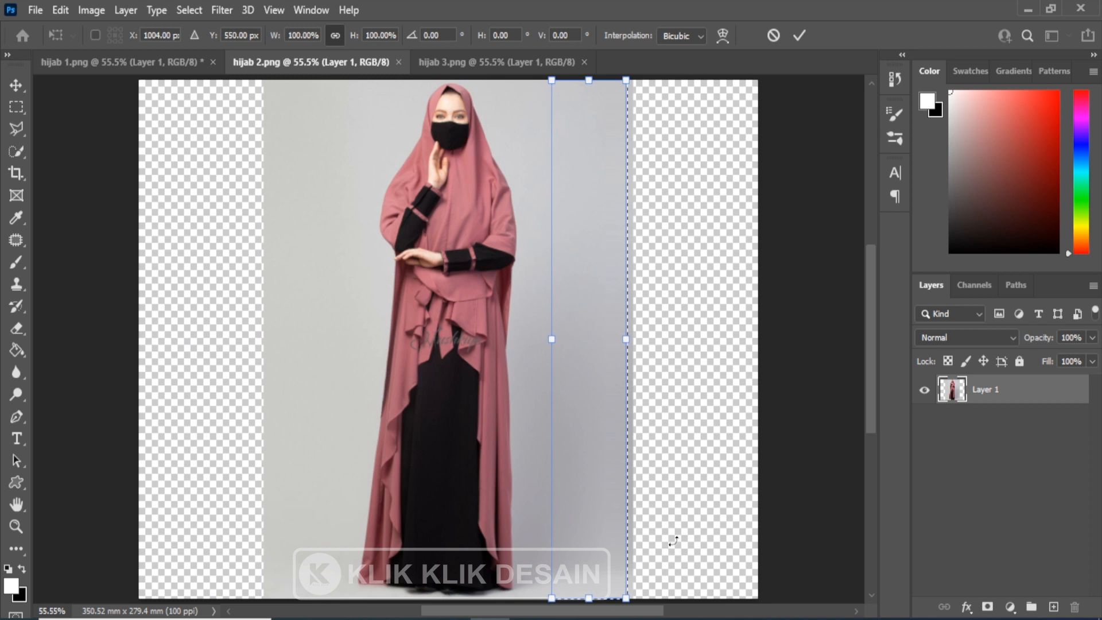
drag(625, 340, 758, 343)
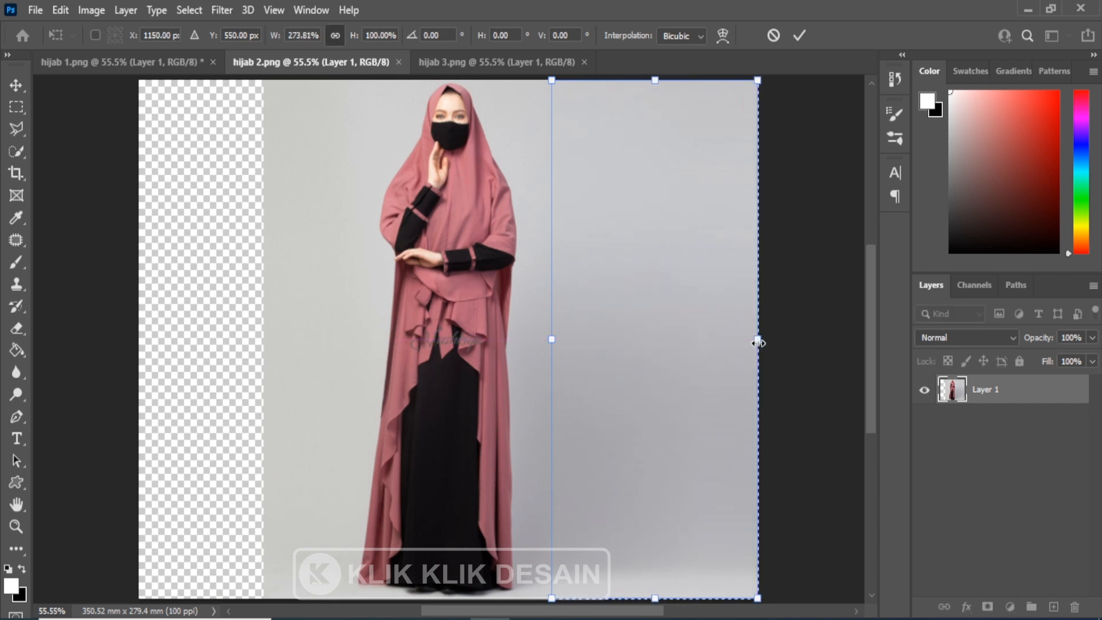
key(Return)
key(ctrl+d)
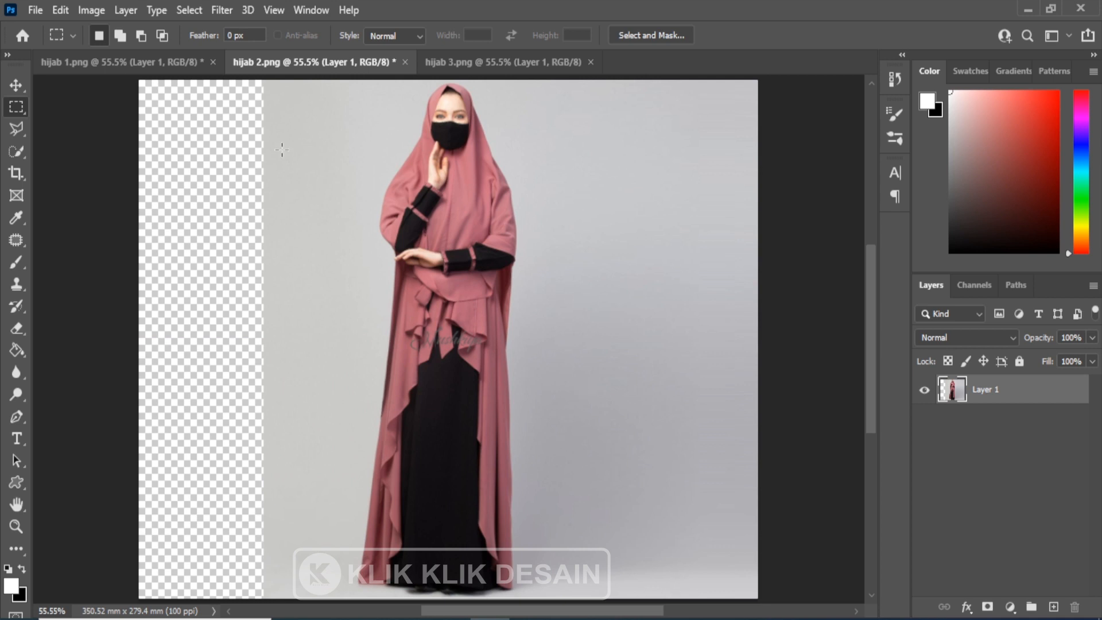
Step: Stretch a full-height backdrop strip left of the model to the left canvas edge, and switch to hijab 3.png
drag(265, 79, 325, 600)
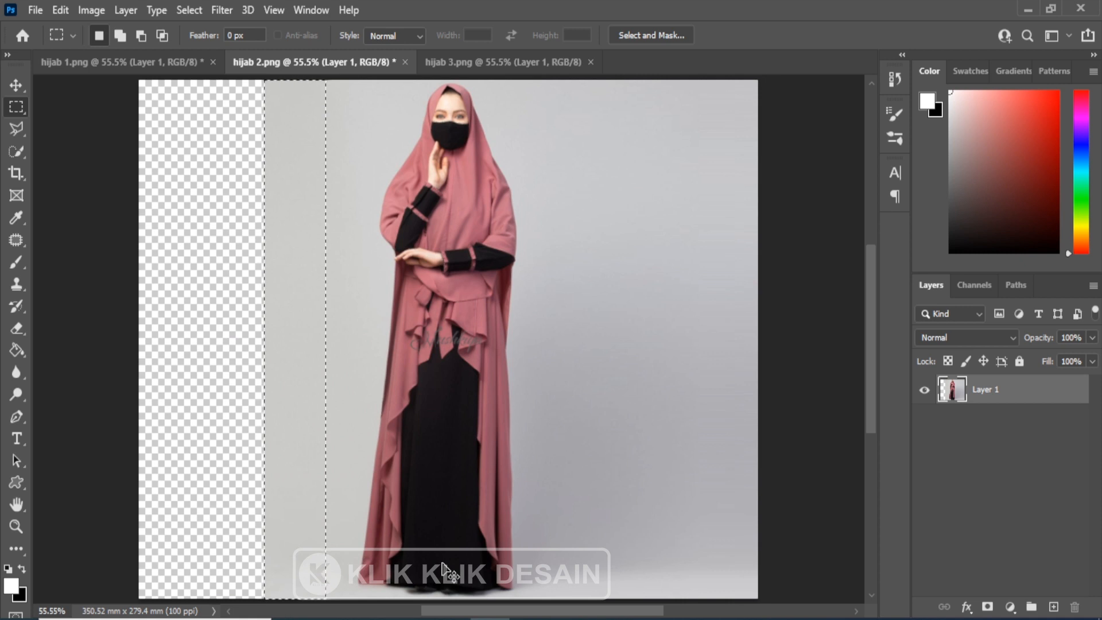
key(ctrl+t)
drag(265, 351, 142, 347)
key(Return)
key(ctrl+d)
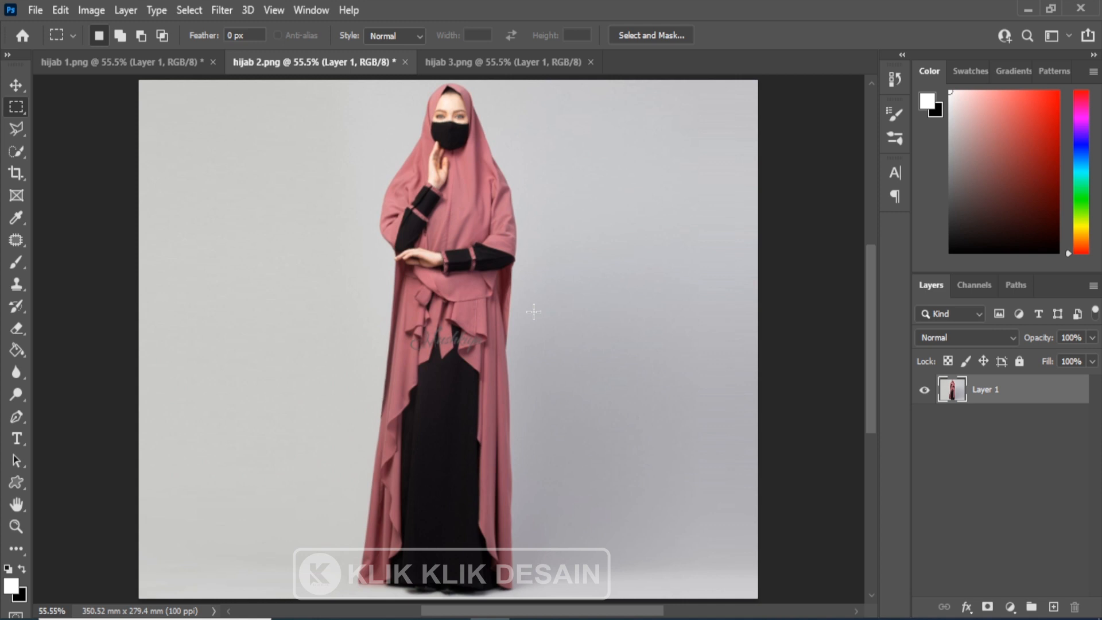
click(445, 60)
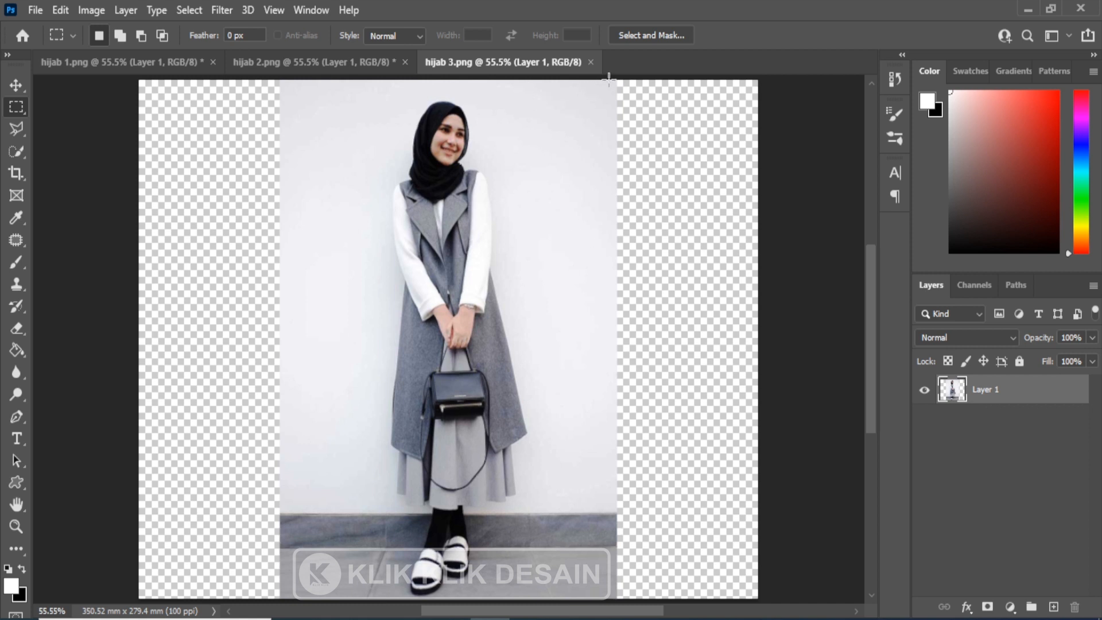
Step: Marquee-select the wall strip right of the model and stretch it to the right canvas edge, about 292% wide
drag(609, 78, 534, 589)
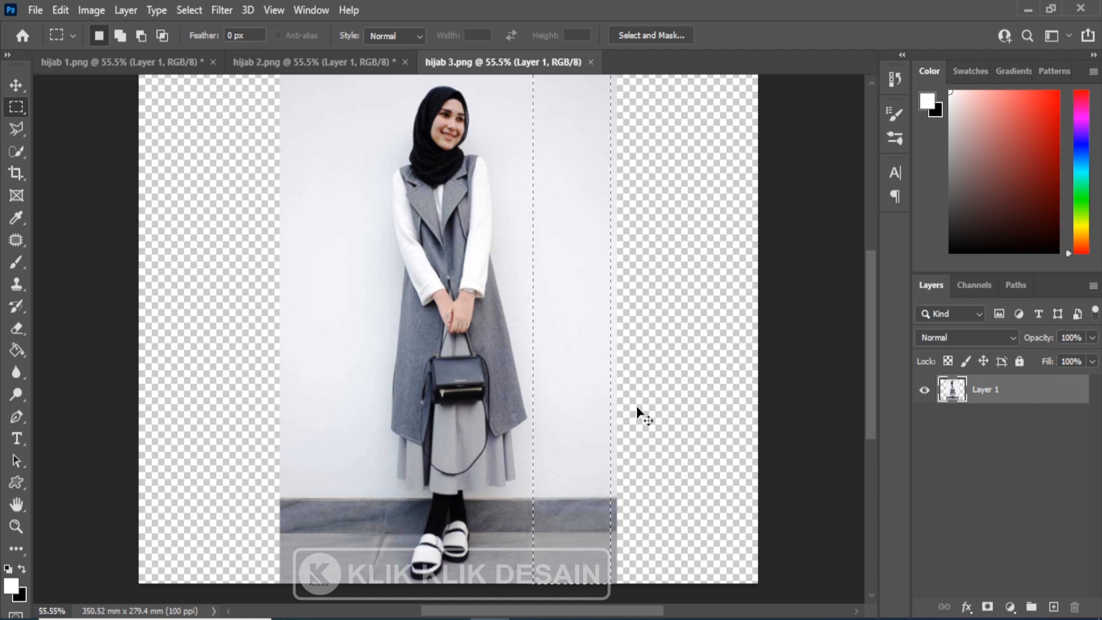
key(ctrl+t)
drag(610, 328, 758, 319)
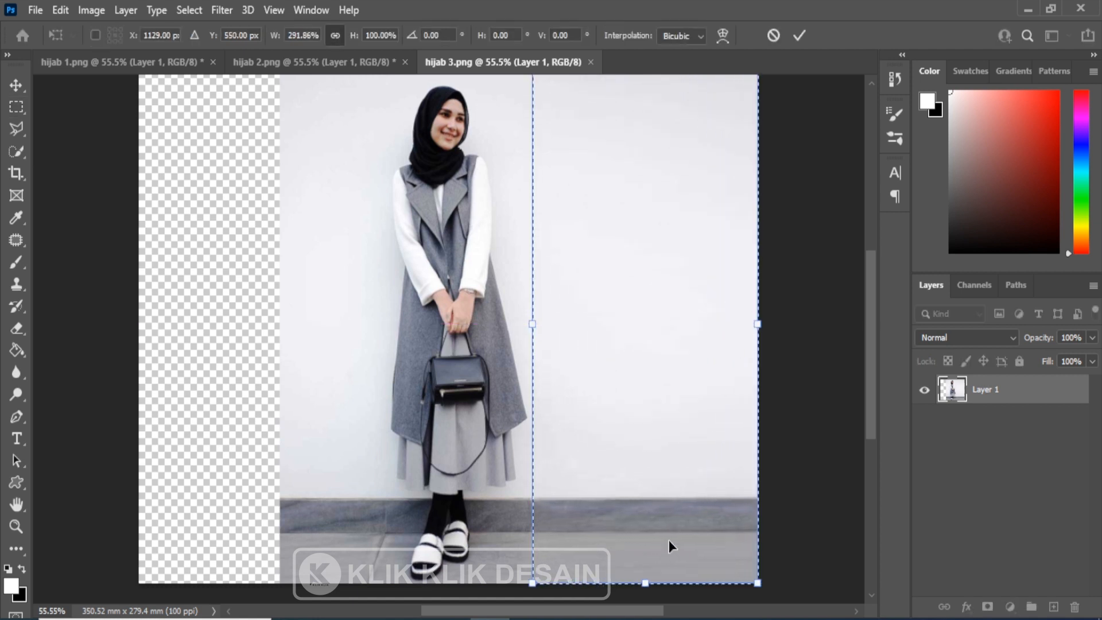
key(Return)
key(m)
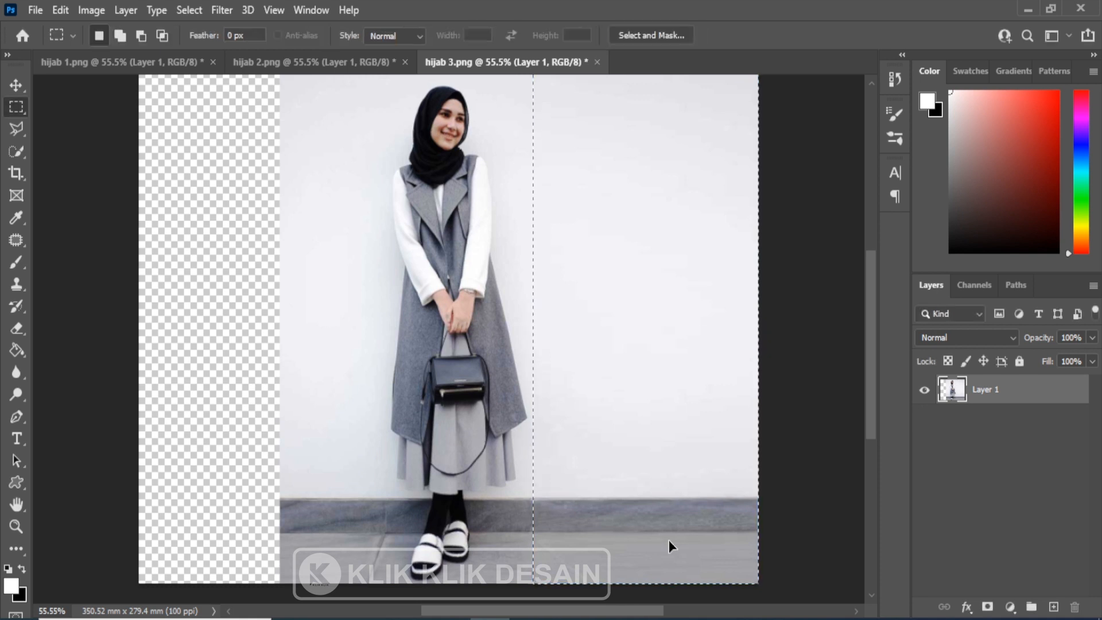
key(ctrl+d)
scroll(302, 186, up, 1)
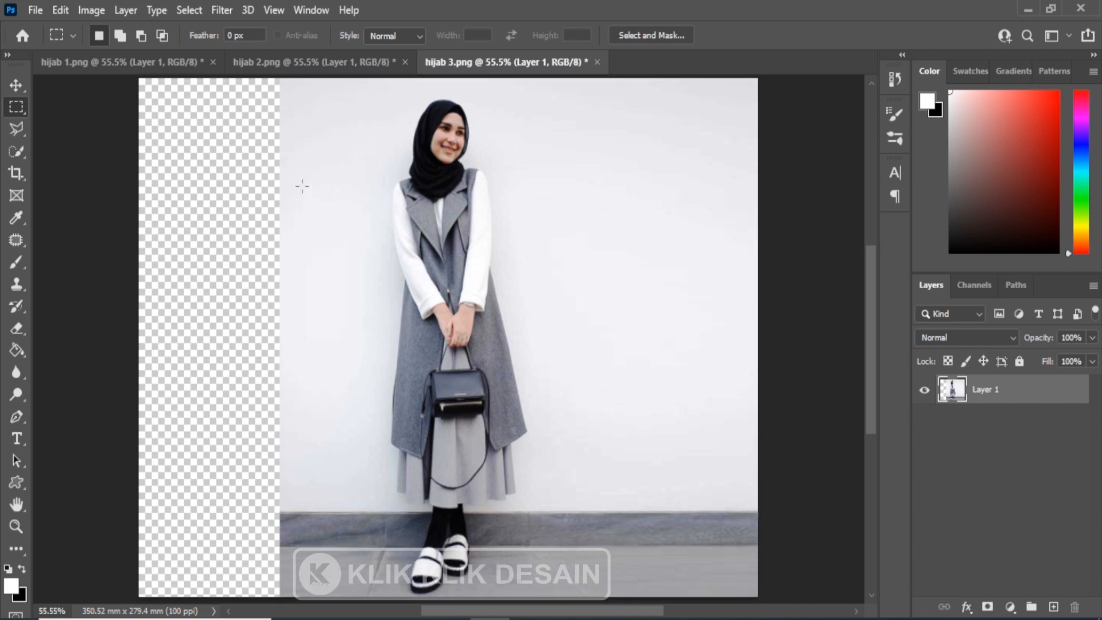
Step: Marquee-select the wall strip left of the model, stretch it to the left canvas edge, and deselect
drag(285, 77, 354, 607)
key(ctrl+t)
drag(284, 337, 139, 339)
key(Return)
key(ctrl+d)
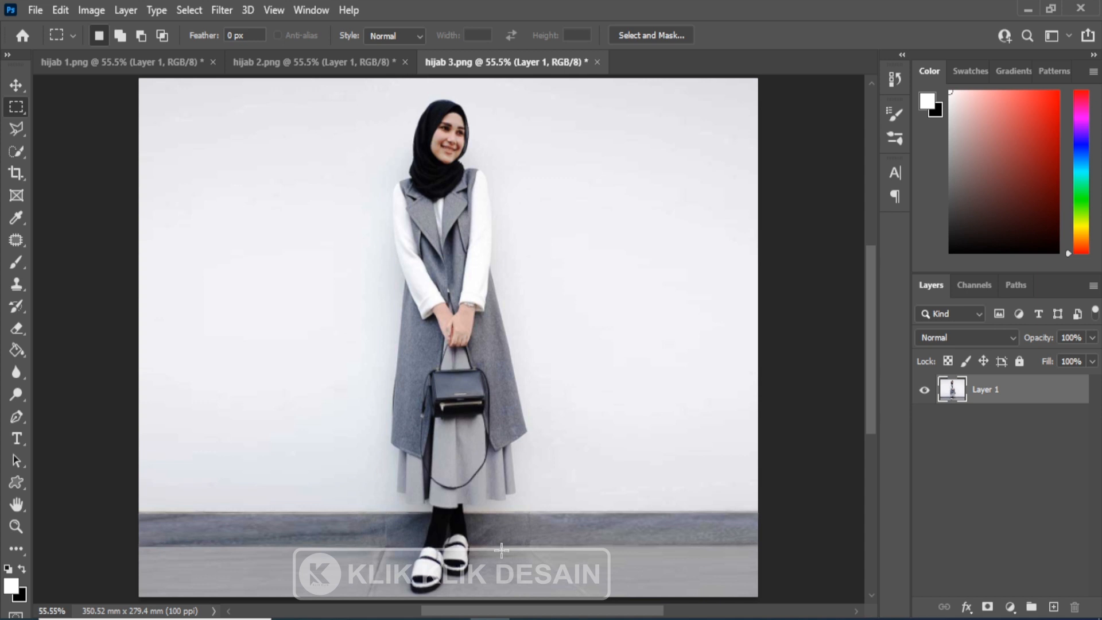
Step: Undo the stretching of both wall strips and their marquee selections in hijab 3.png
key(ctrl+z)
key(ctrl+z)
key(ctrl+z)
key(ctrl+z)
key(ctrl+z)
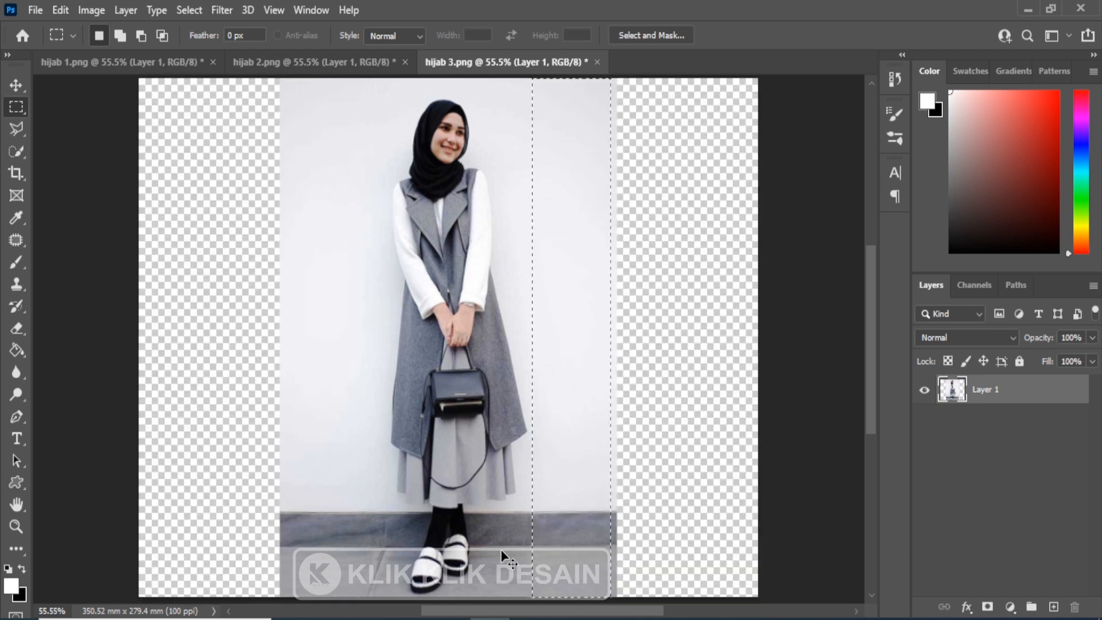
key(ctrl+z)
Step: Select the model in hijab 3.png with the Select Subject quick action from the layer's Properties
click(17, 136)
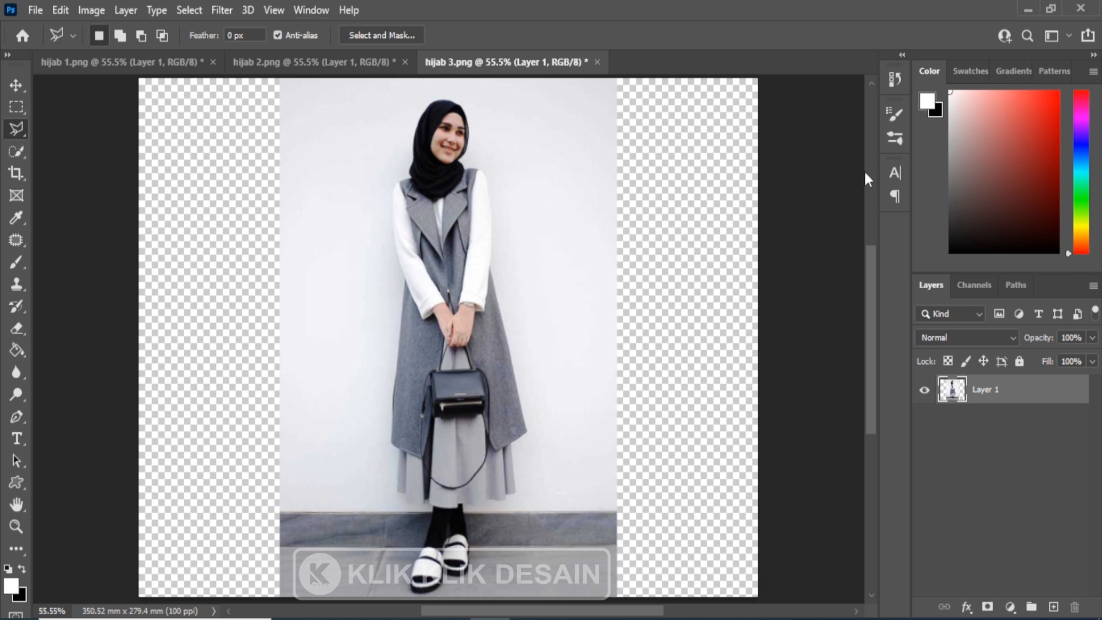
click(313, 10)
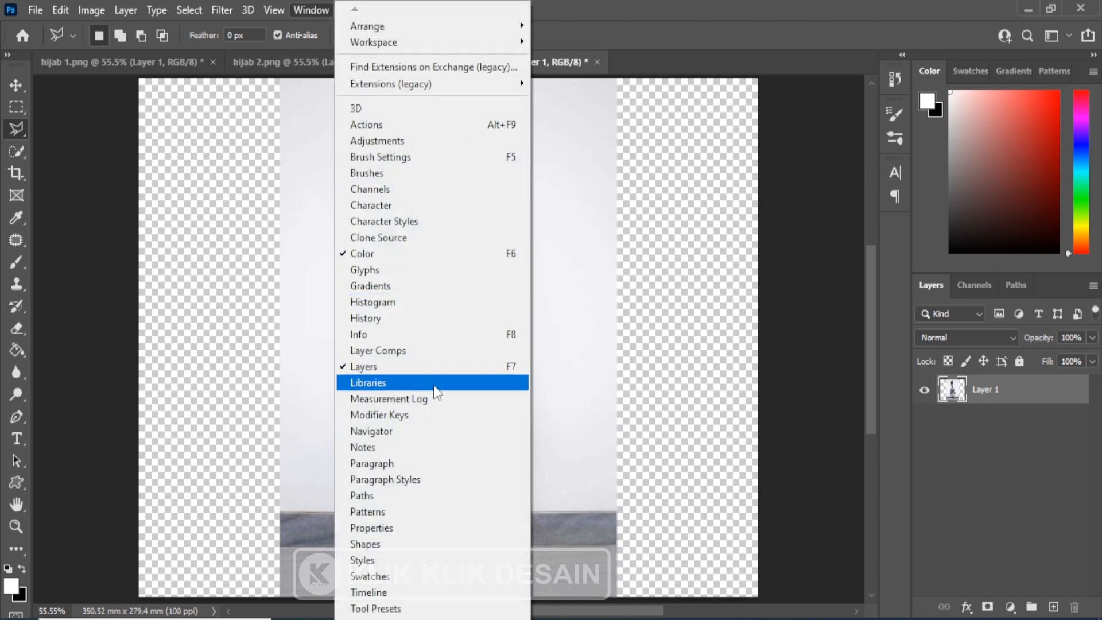
click(420, 527)
scroll(662, 367, down, 2)
click(649, 381)
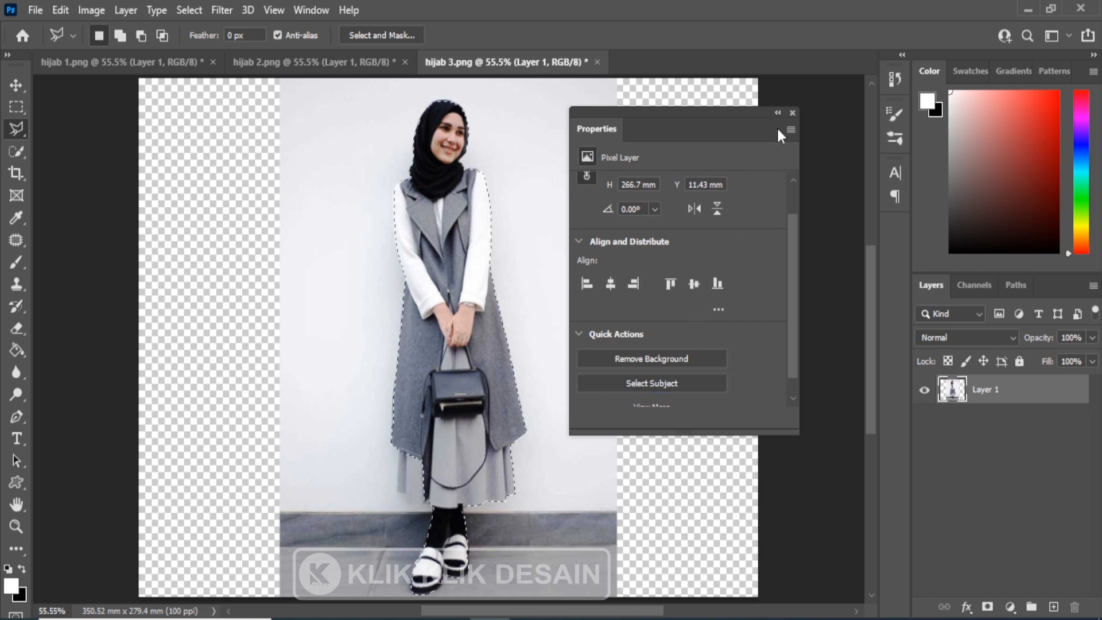
click(792, 113)
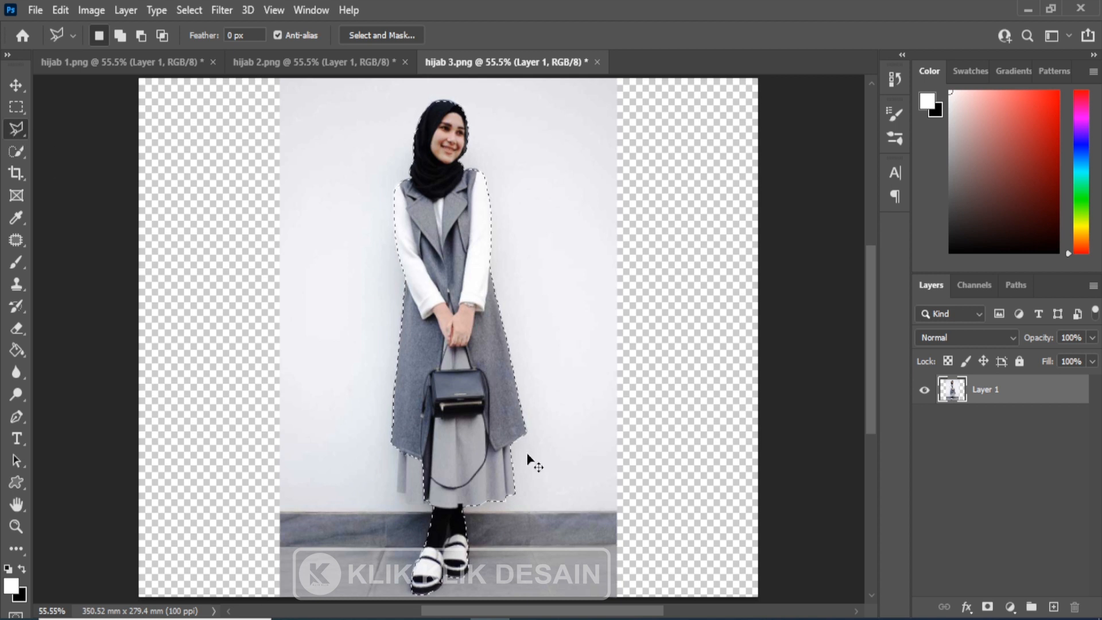
Step: Add the missing pleats on the left side of the model's skirt to the selection with the Polygonal Lasso
key(ctrl+plus)
key(ctrl+plus)
key(ctrl+plus)
scroll(500, 463, down, 10)
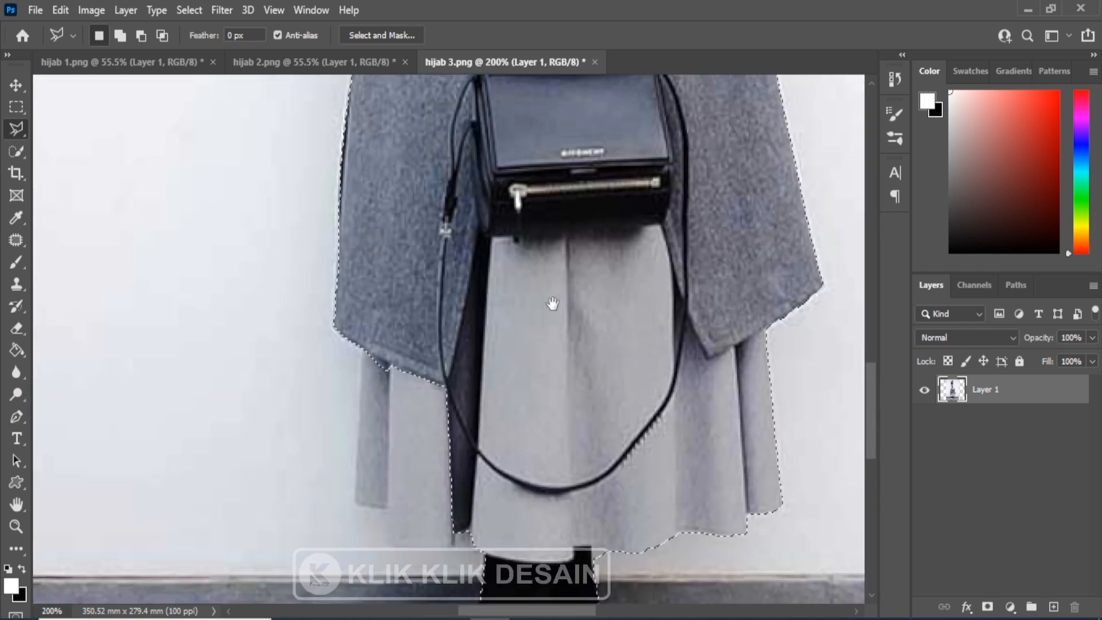
key(shift)
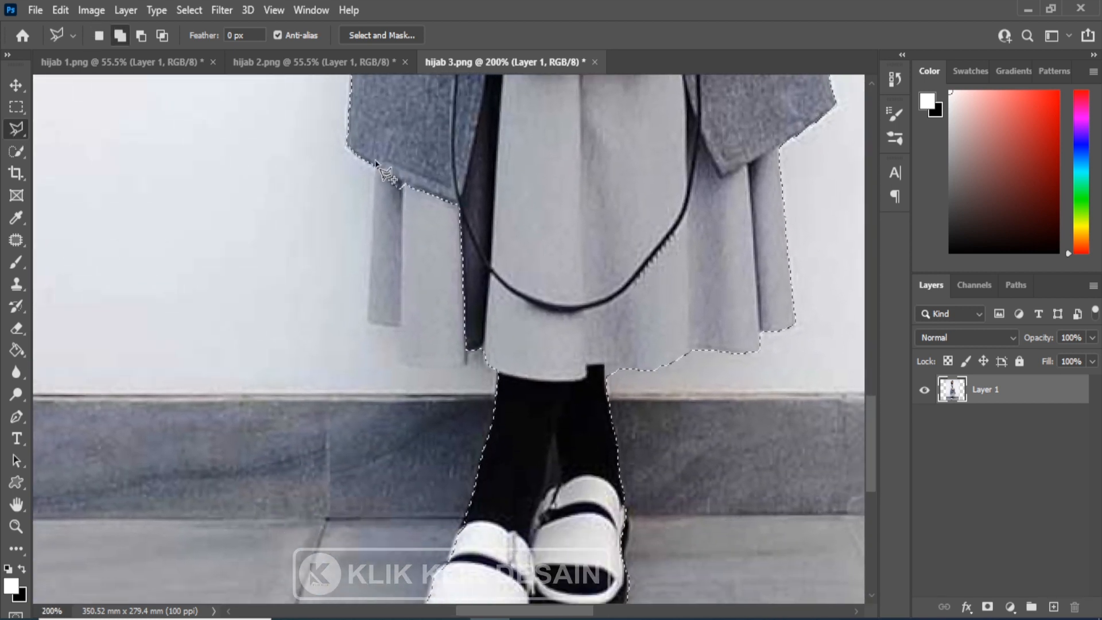
click(374, 167)
click(366, 319)
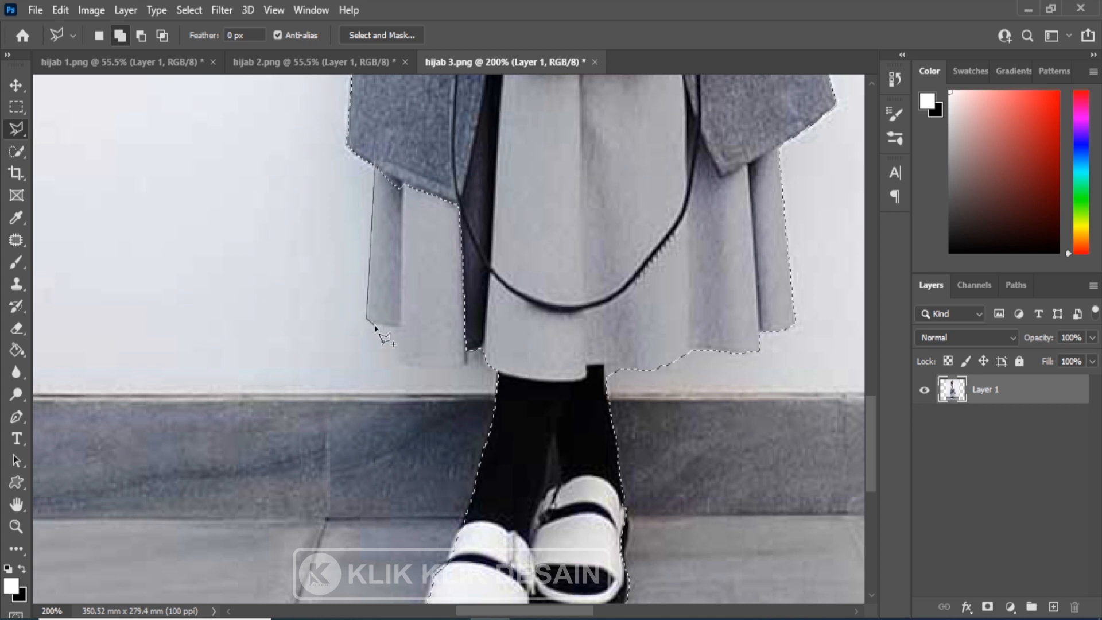
click(395, 327)
click(397, 356)
click(408, 362)
click(465, 365)
click(496, 374)
click(529, 379)
double_click(509, 154)
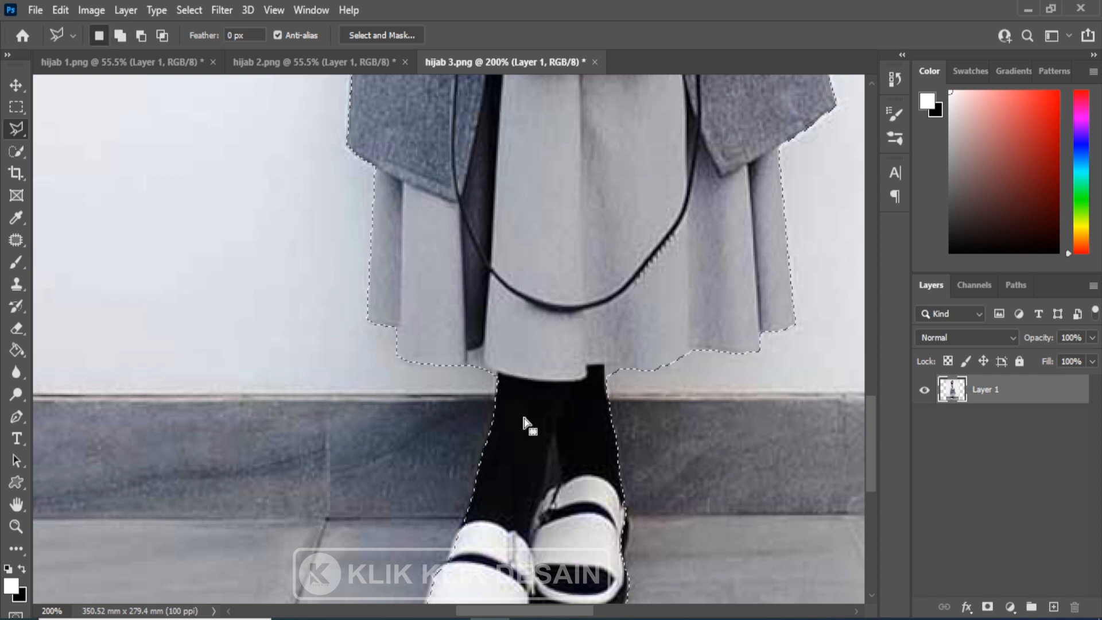
Step: Add the outer edge of the model's left-hand ankle and front sandal to the selection with the Polygonal Lasso
scroll(505, 332, down, 5)
click(491, 255)
click(454, 378)
click(419, 494)
click(456, 491)
double_click(490, 419)
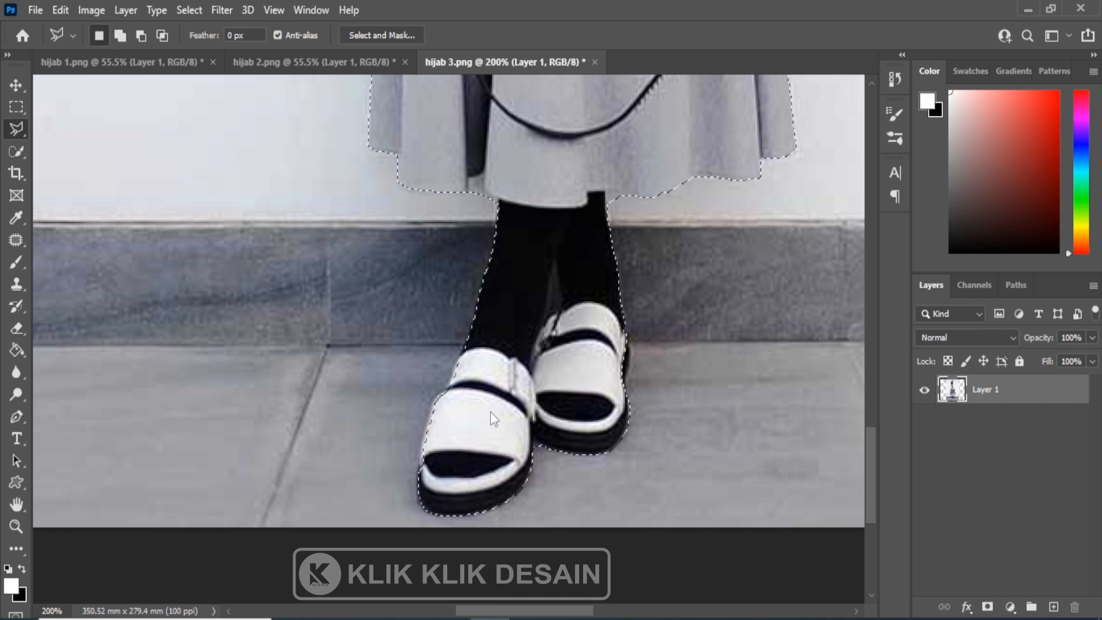
Step: Save the model's selection as a new channel named "hijab 3" and deselect it
click(276, 11)
click(315, 166)
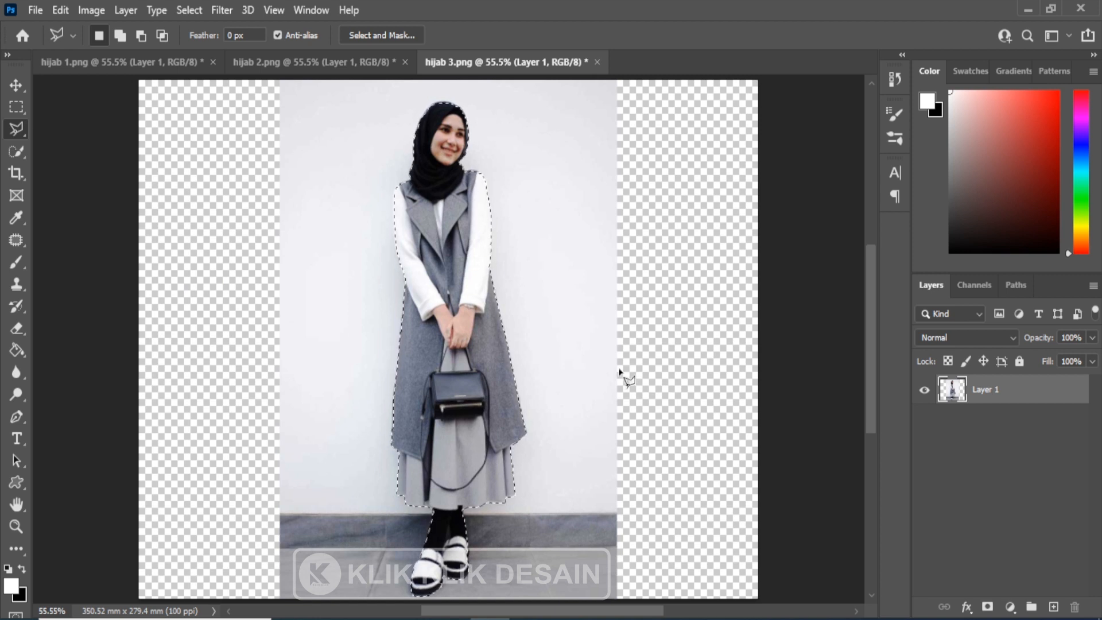
click(187, 10)
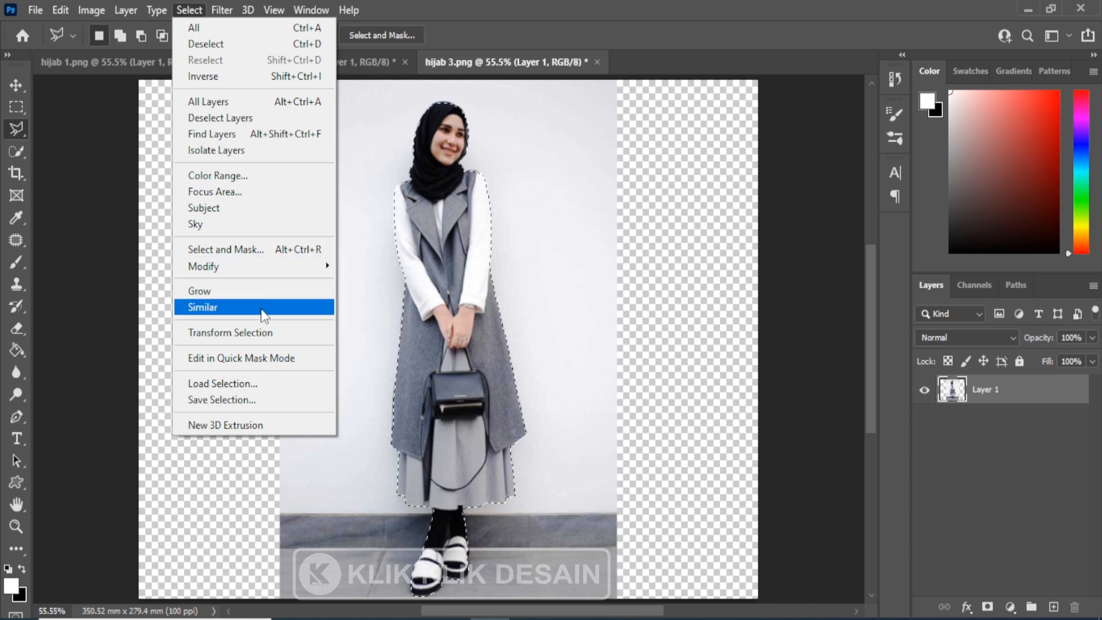
click(263, 397)
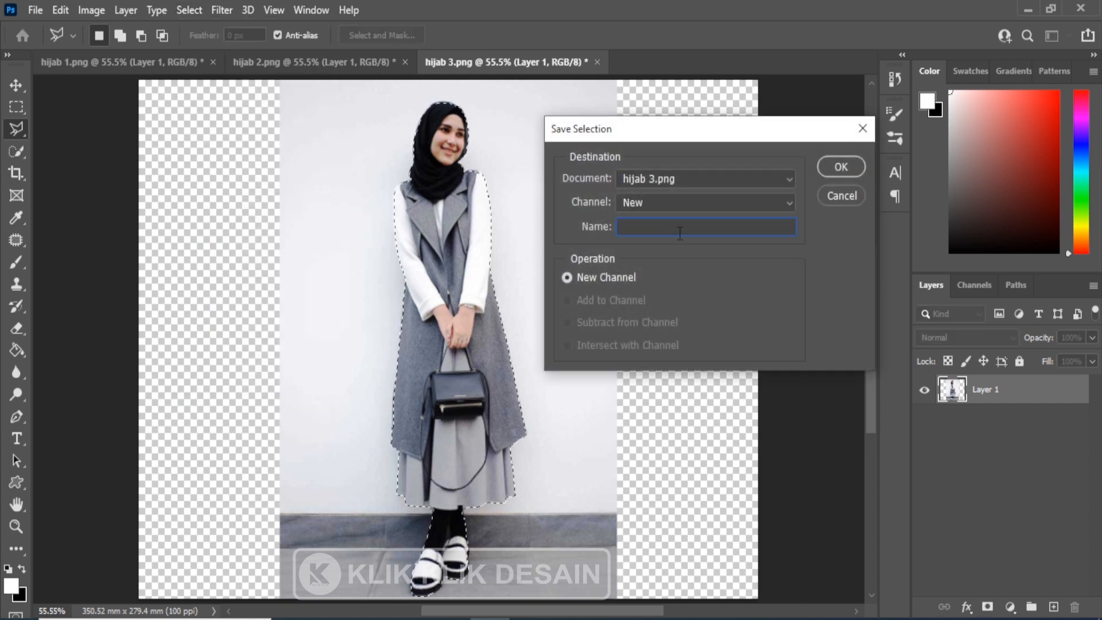
text(hija)
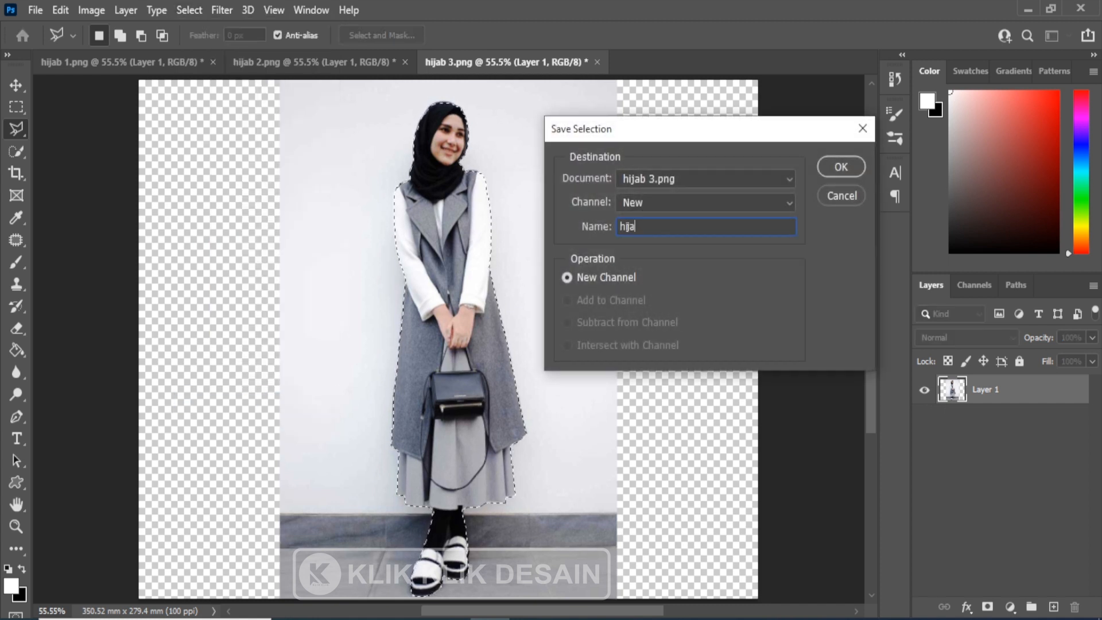
text(b 3)
click(841, 167)
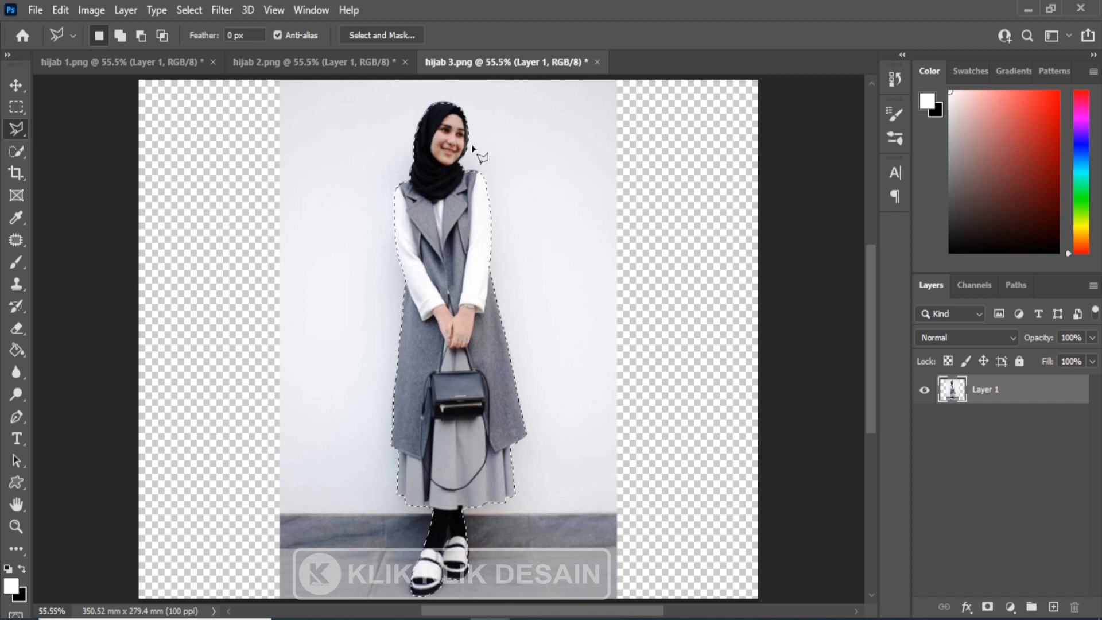
key(ctrl+d)
Step: Stretch the photo to the left and right canvas edges with Content-Aware Scale, to a width of 183.51%, and apply it
click(58, 10)
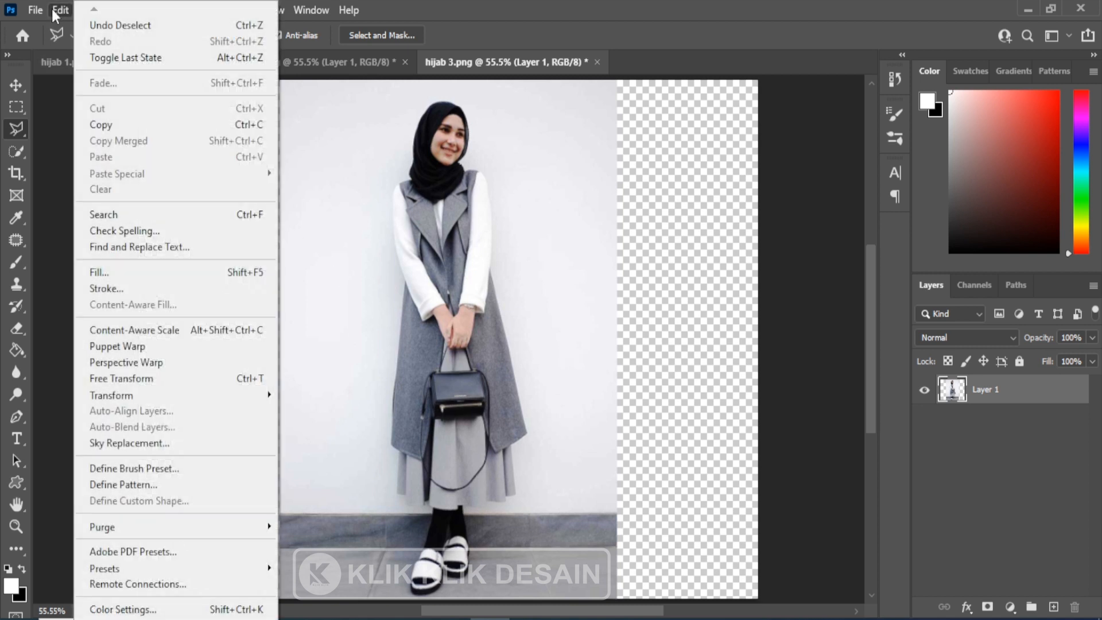
click(171, 329)
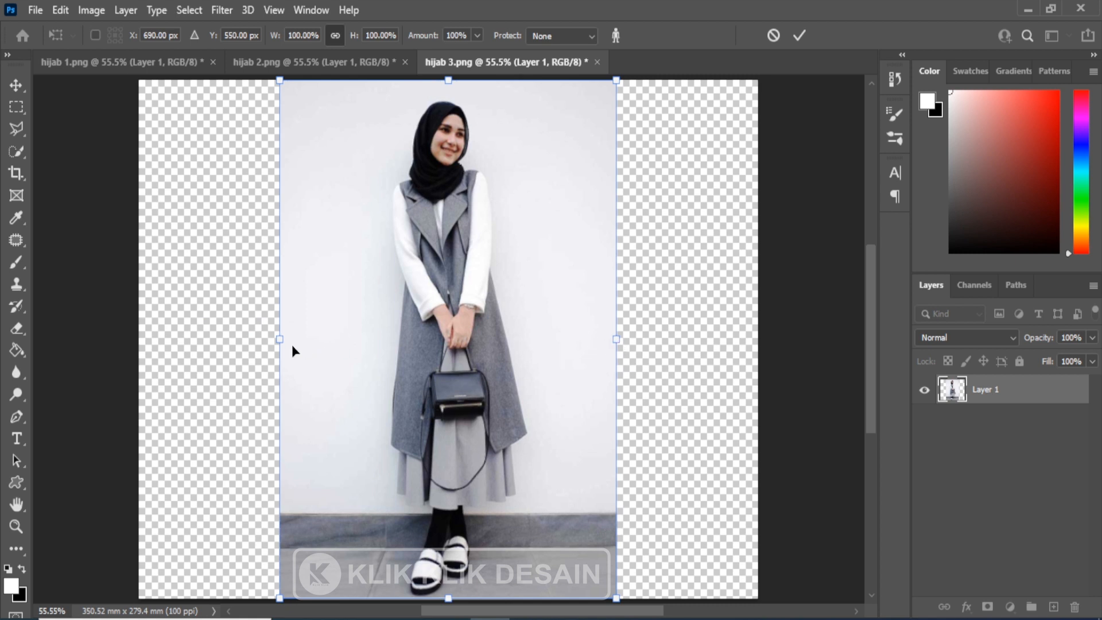
drag(285, 347, 143, 349)
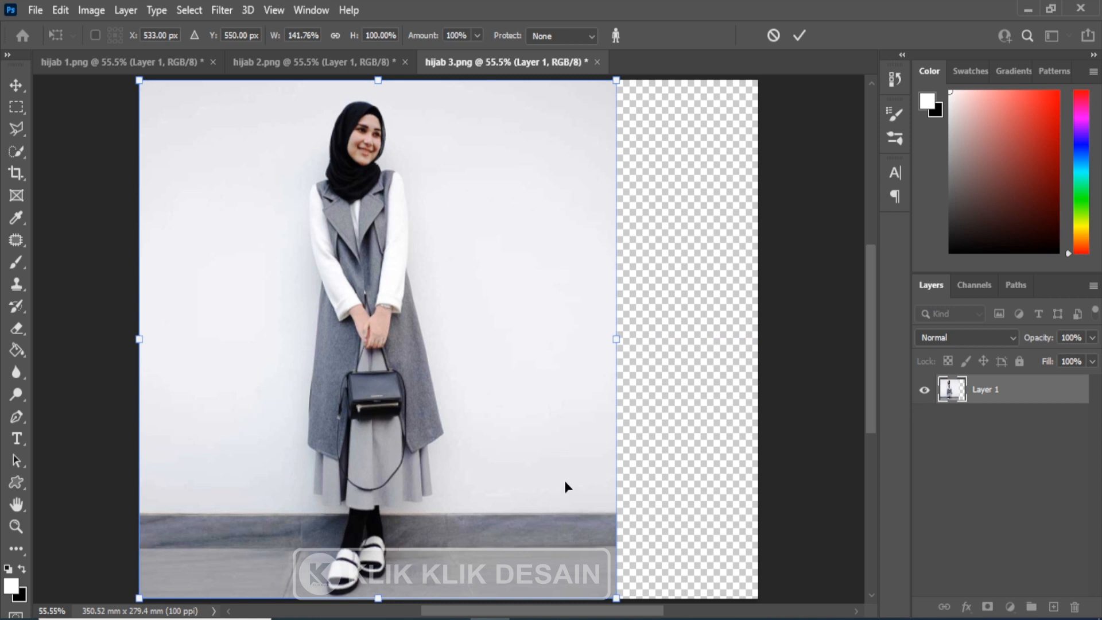
drag(611, 342, 749, 346)
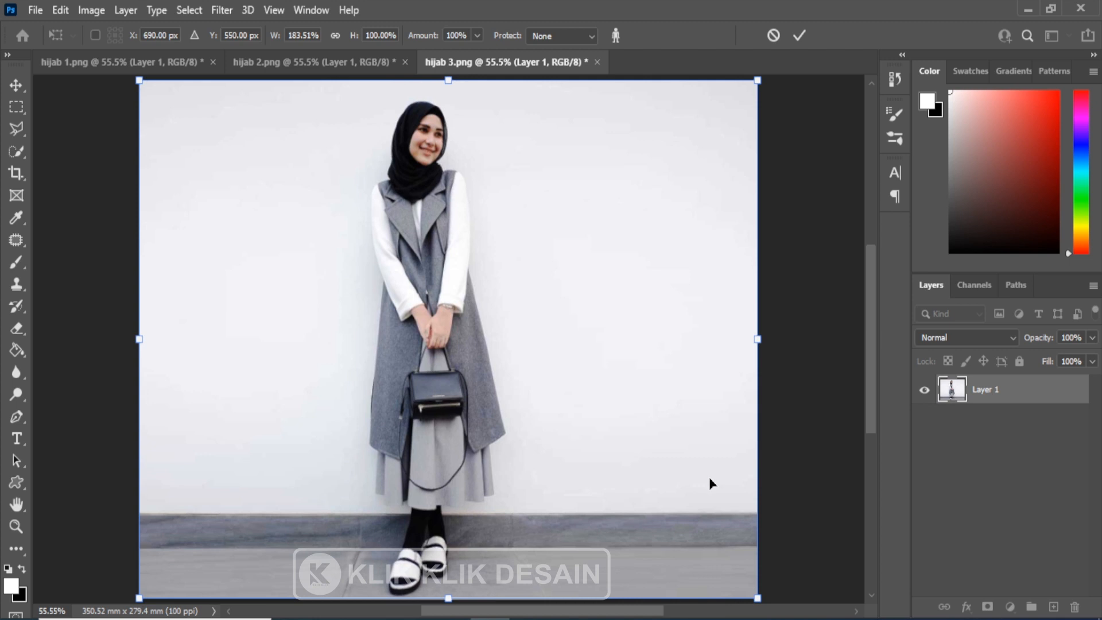
key(Return)
key(l)
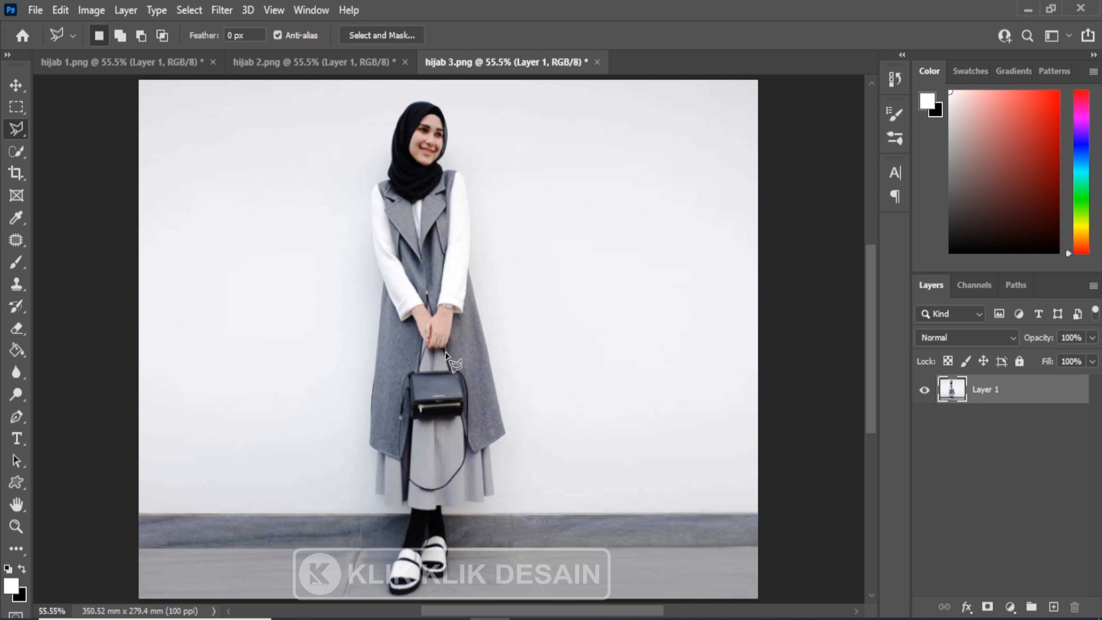
Step: Compare the extended backgrounds of hijab 1.png, hijab 2.png and hijab 3.png
click(273, 64)
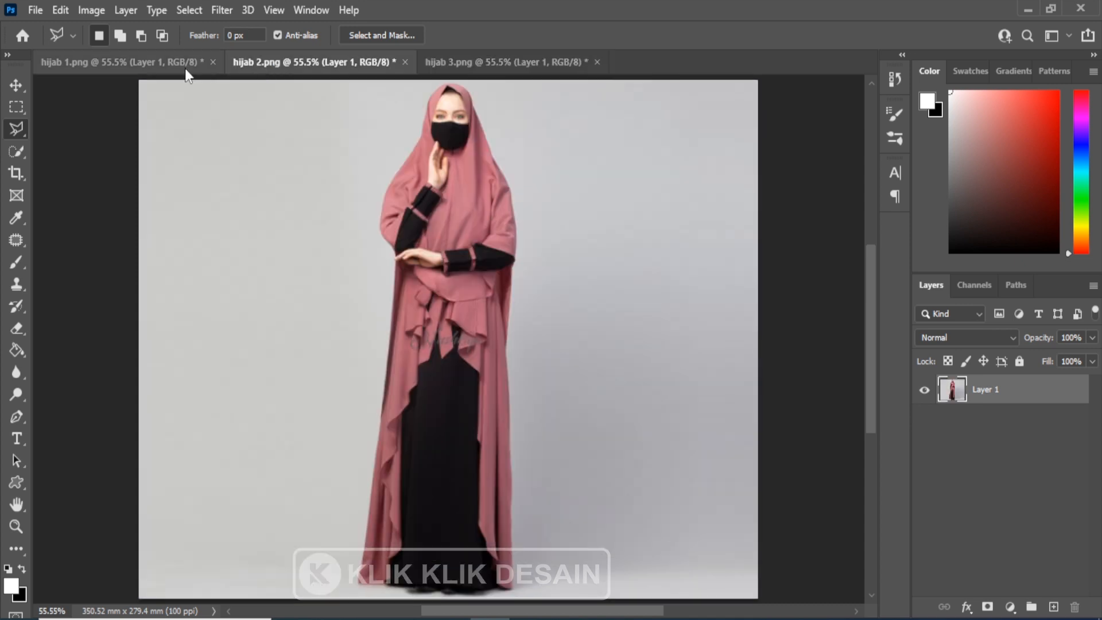
click(142, 66)
click(305, 61)
click(514, 61)
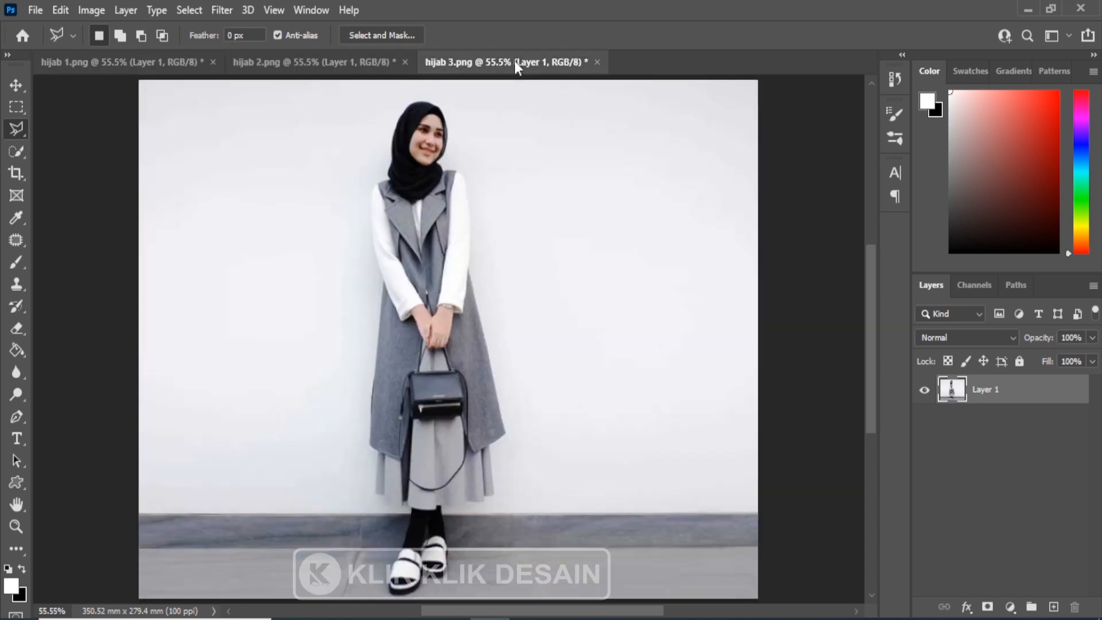
click(142, 60)
click(277, 68)
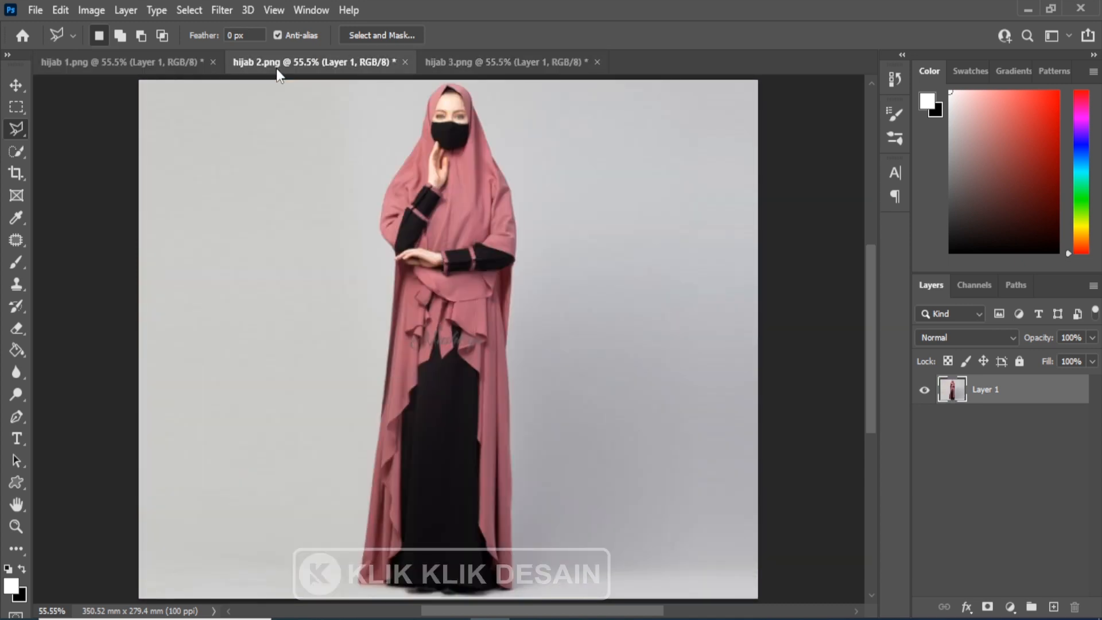